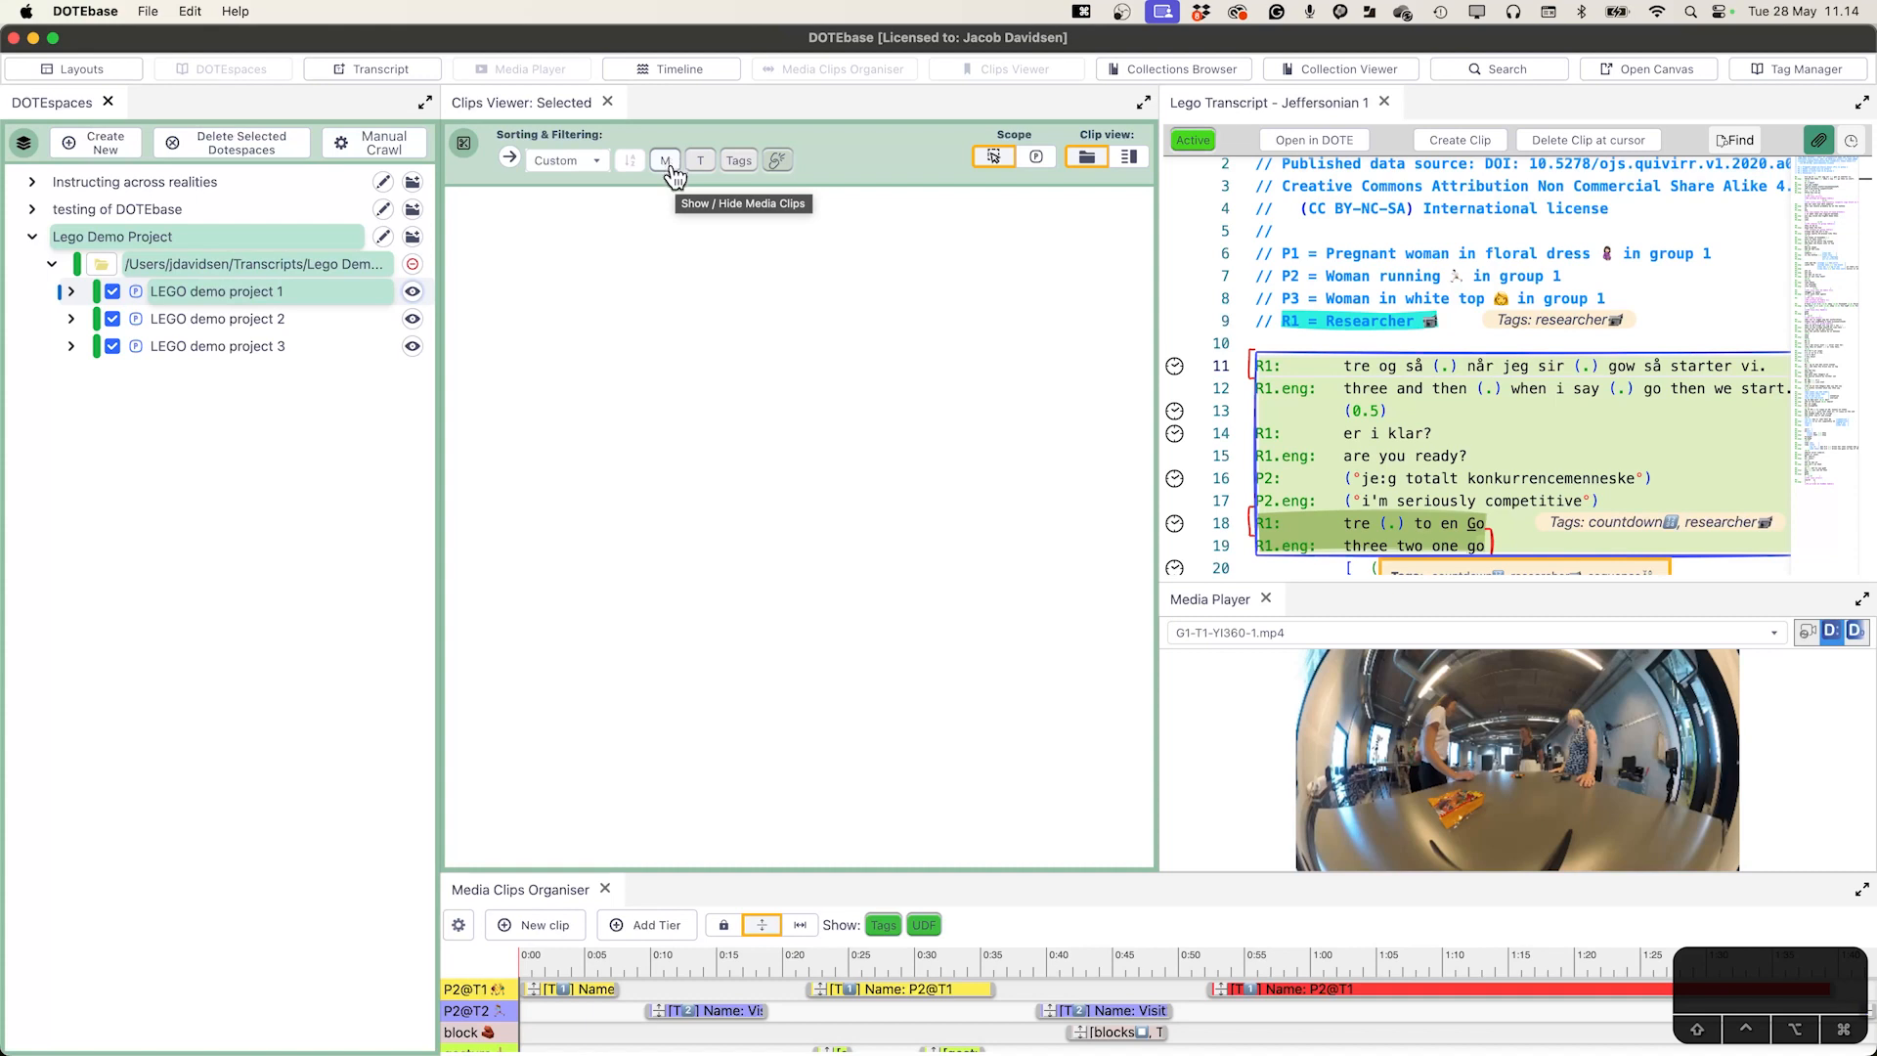
# - Show the media clips of LEGO demo project 1 and view the first, second and fourth clips in their media files, ending on the first
pyautogui.click(676, 168)
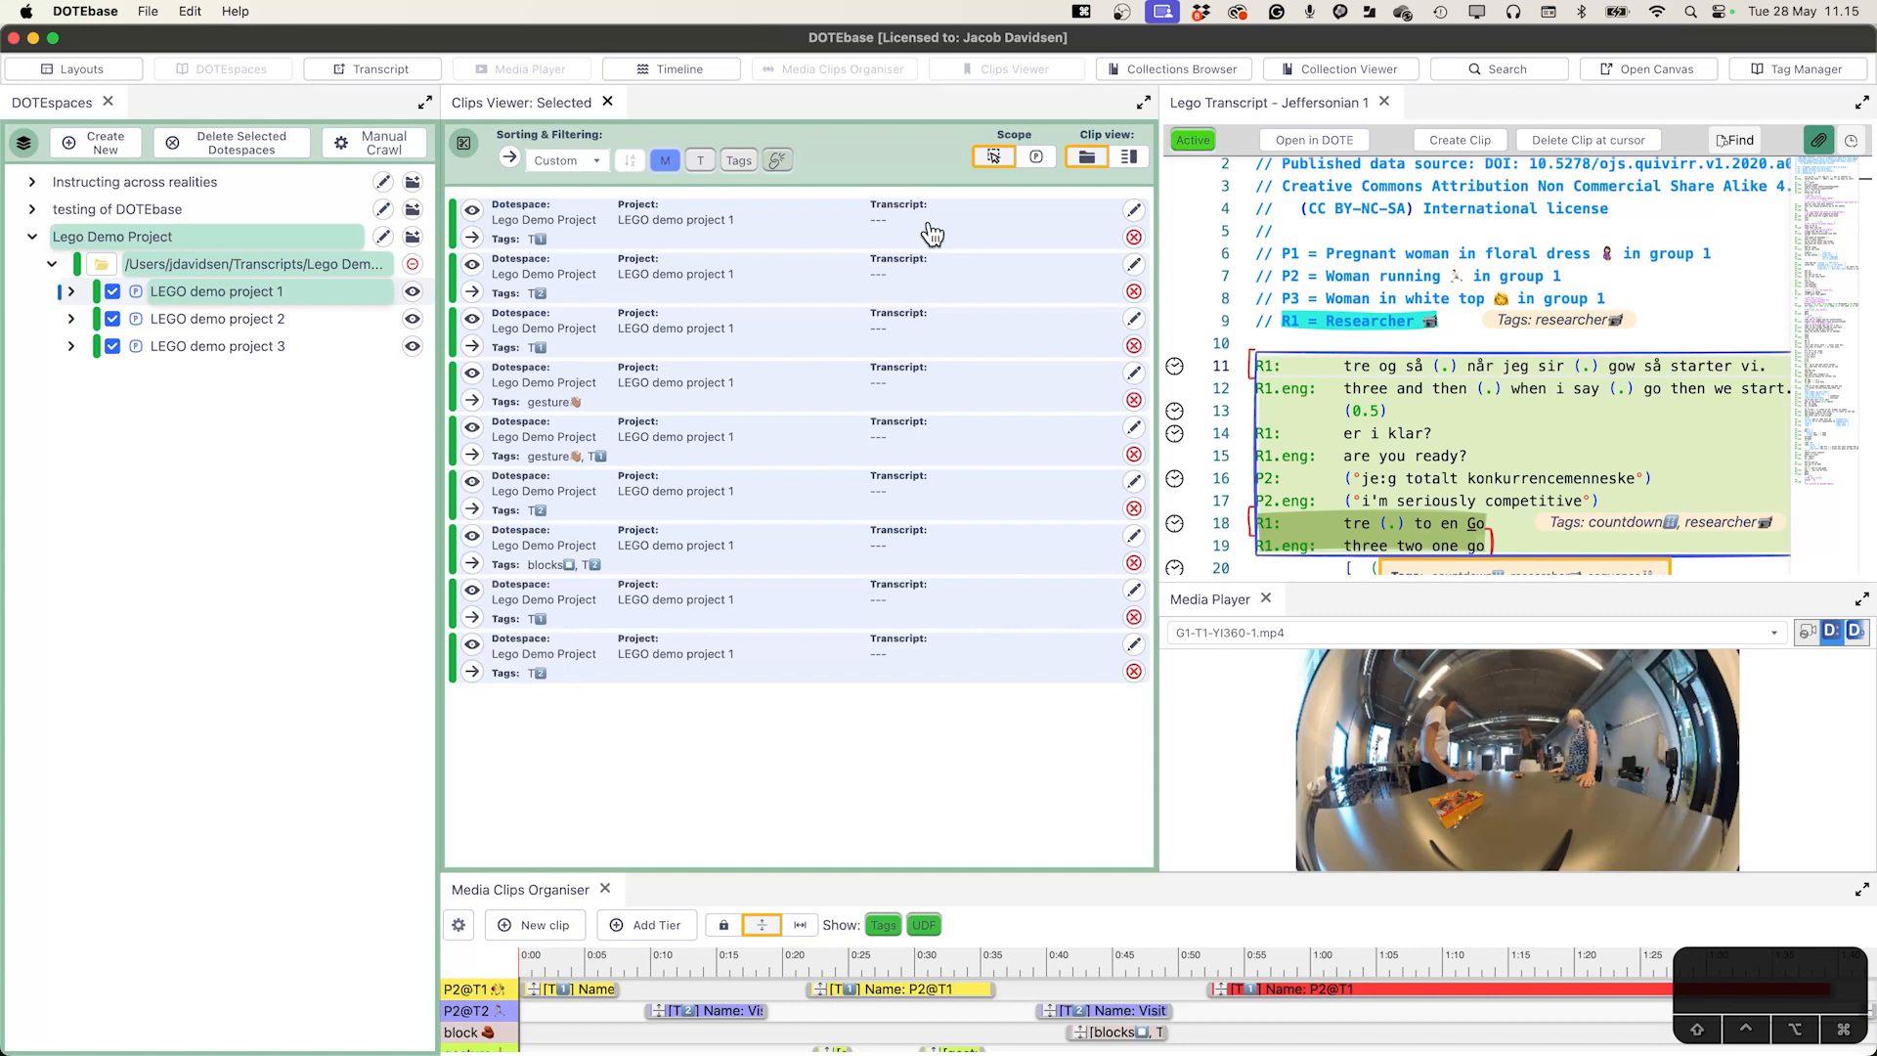
pyautogui.click(476, 213)
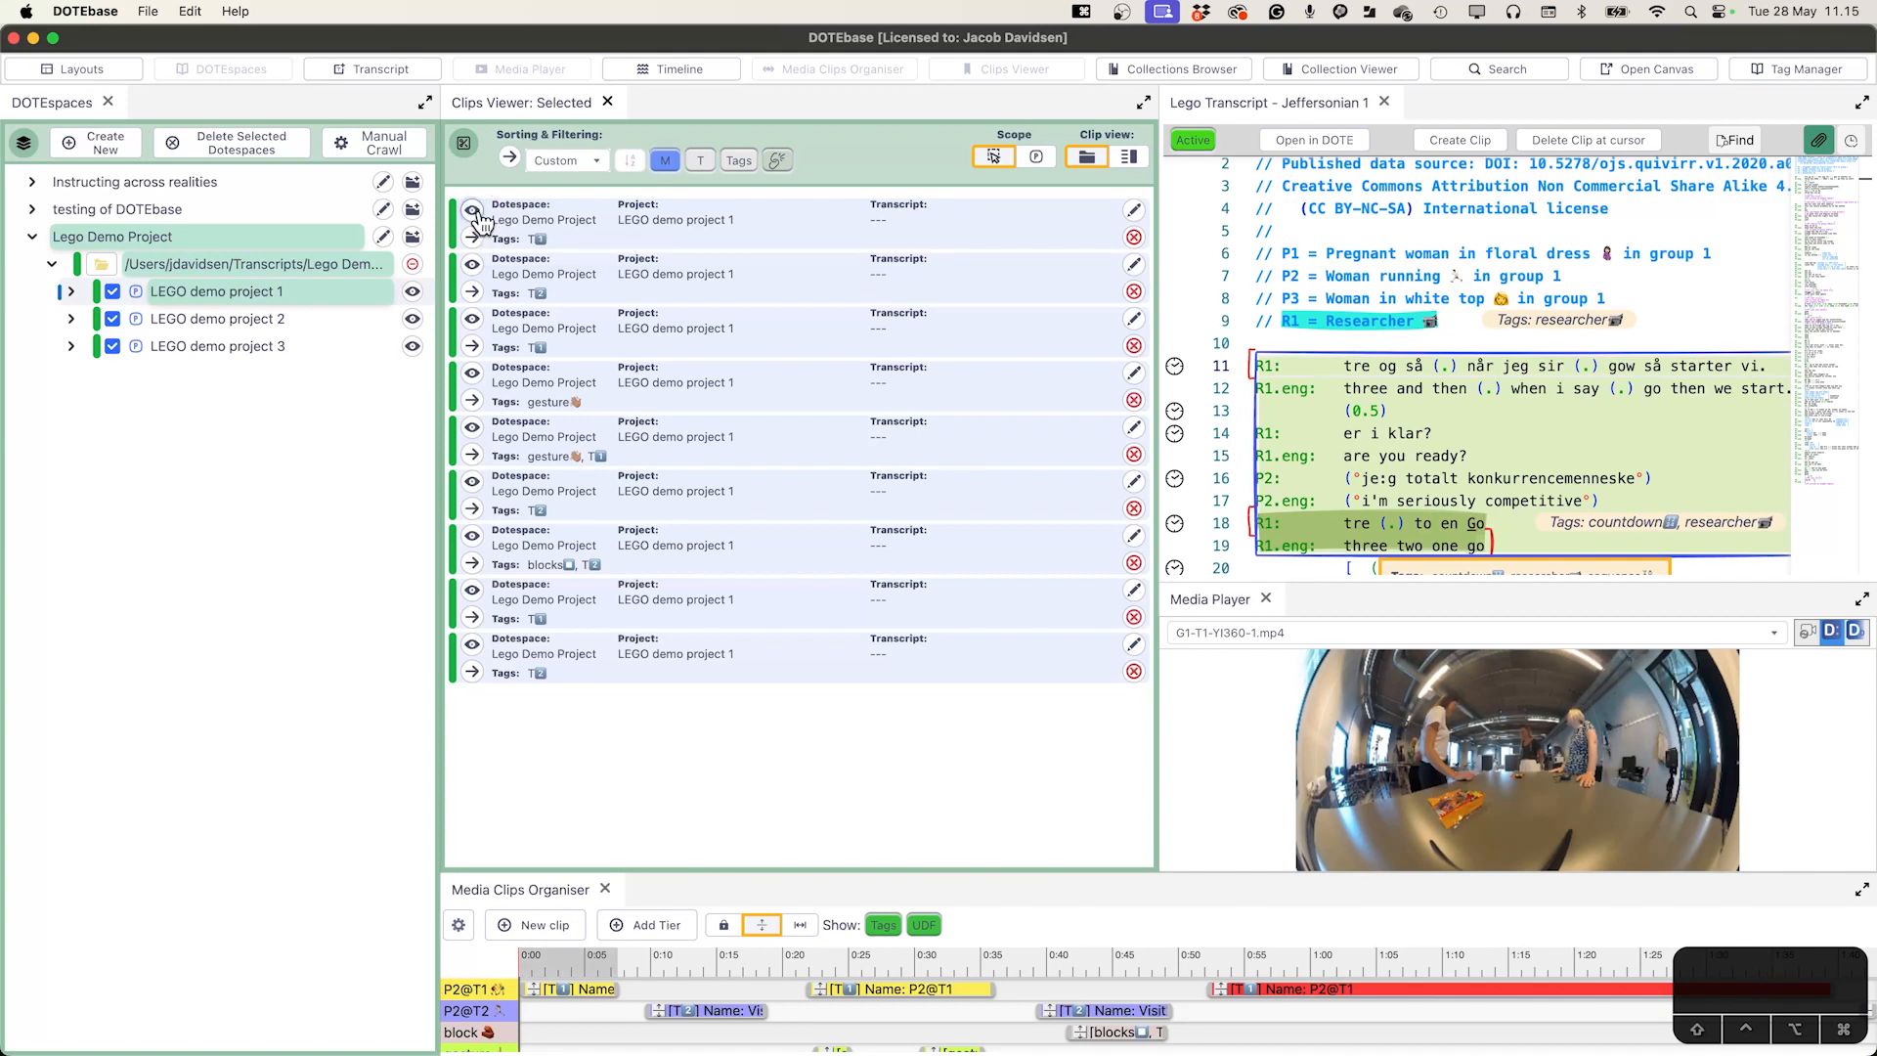
pyautogui.click(473, 266)
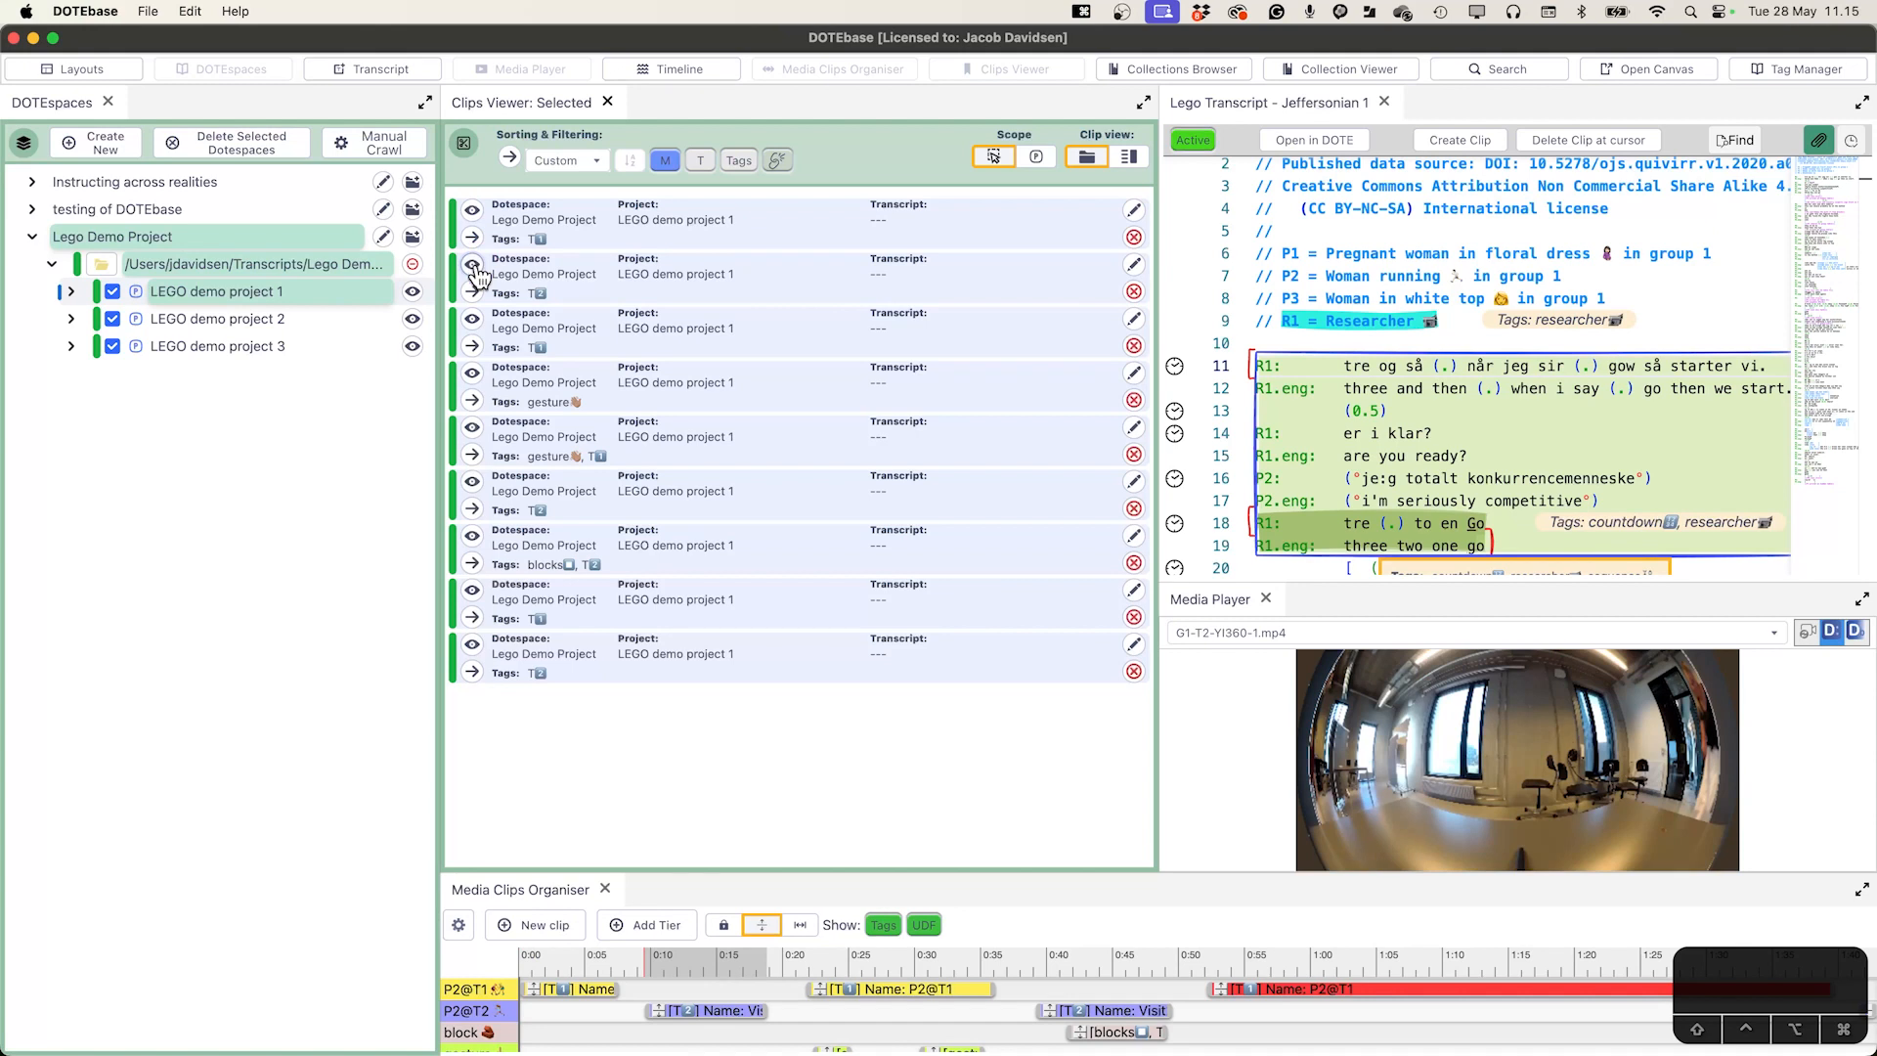
pyautogui.click(475, 374)
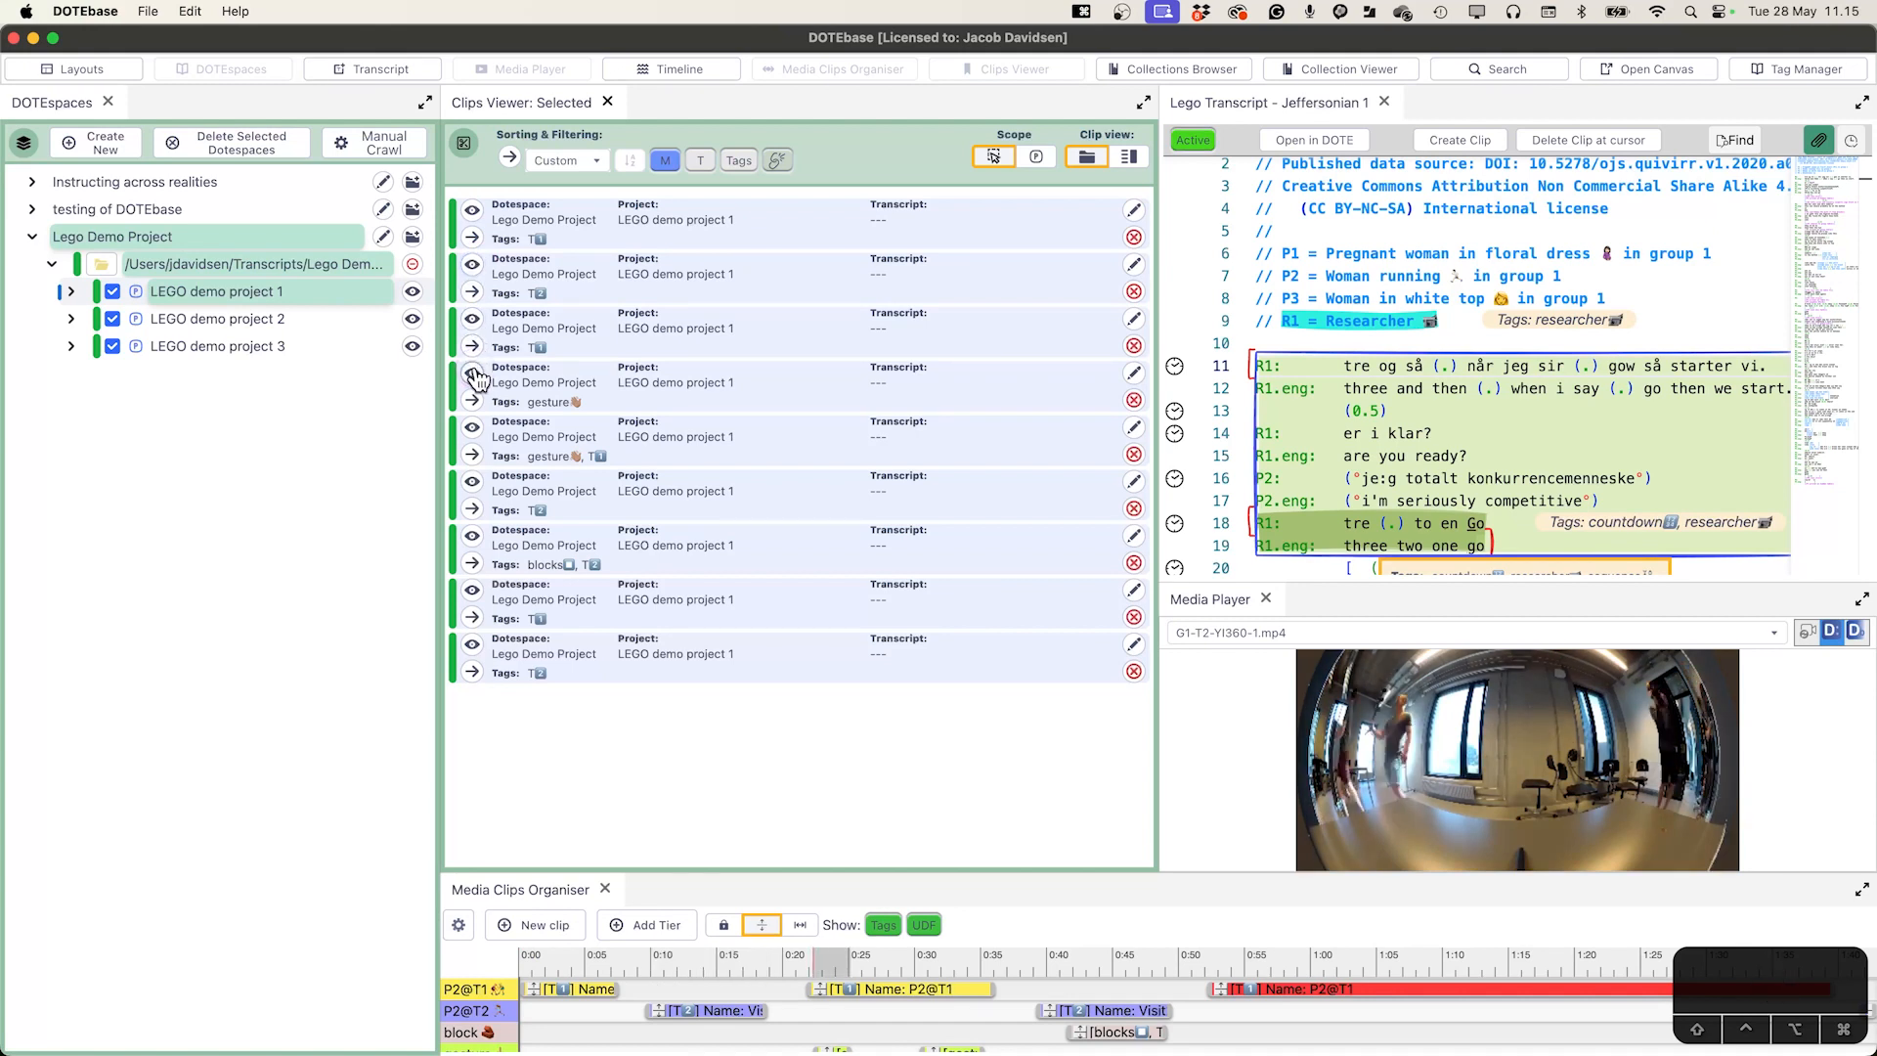
pyautogui.click(475, 213)
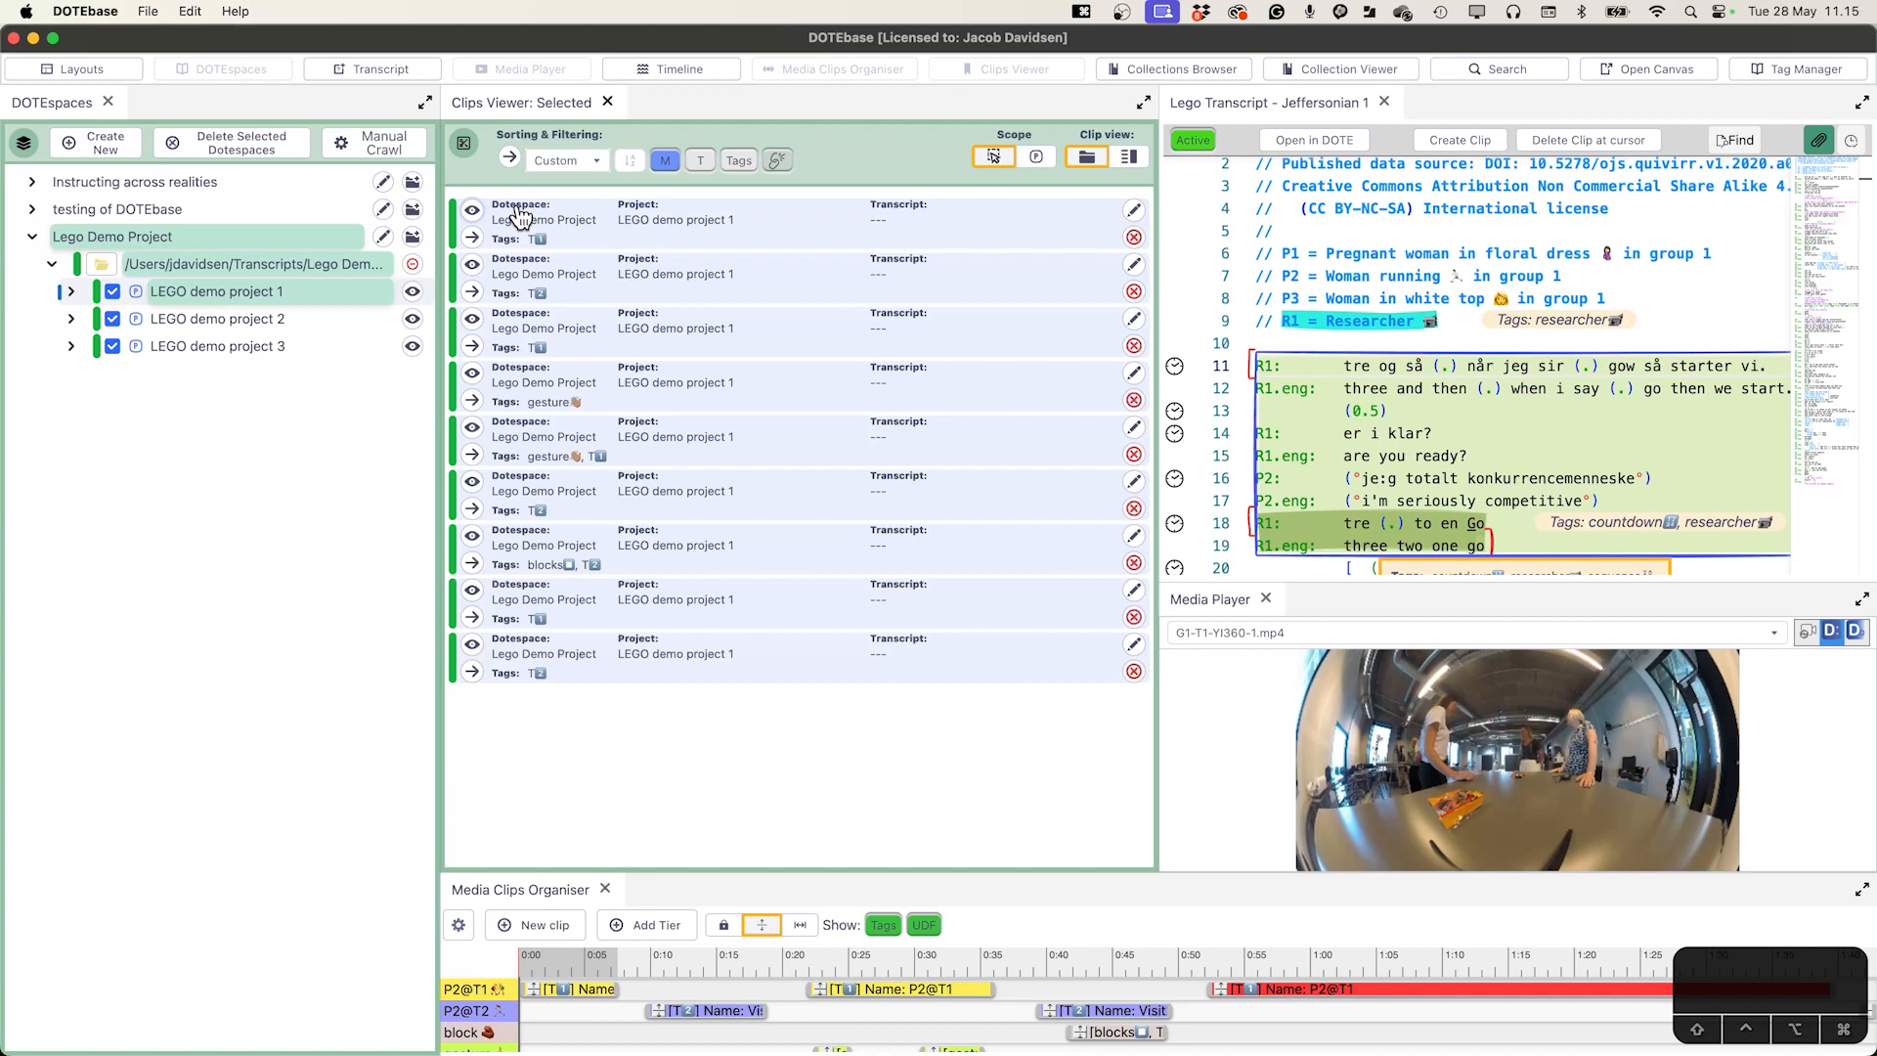
# - Inspect the first media clip's notes, user-defined fields and editing dialog without changing anything
pyautogui.click(473, 239)
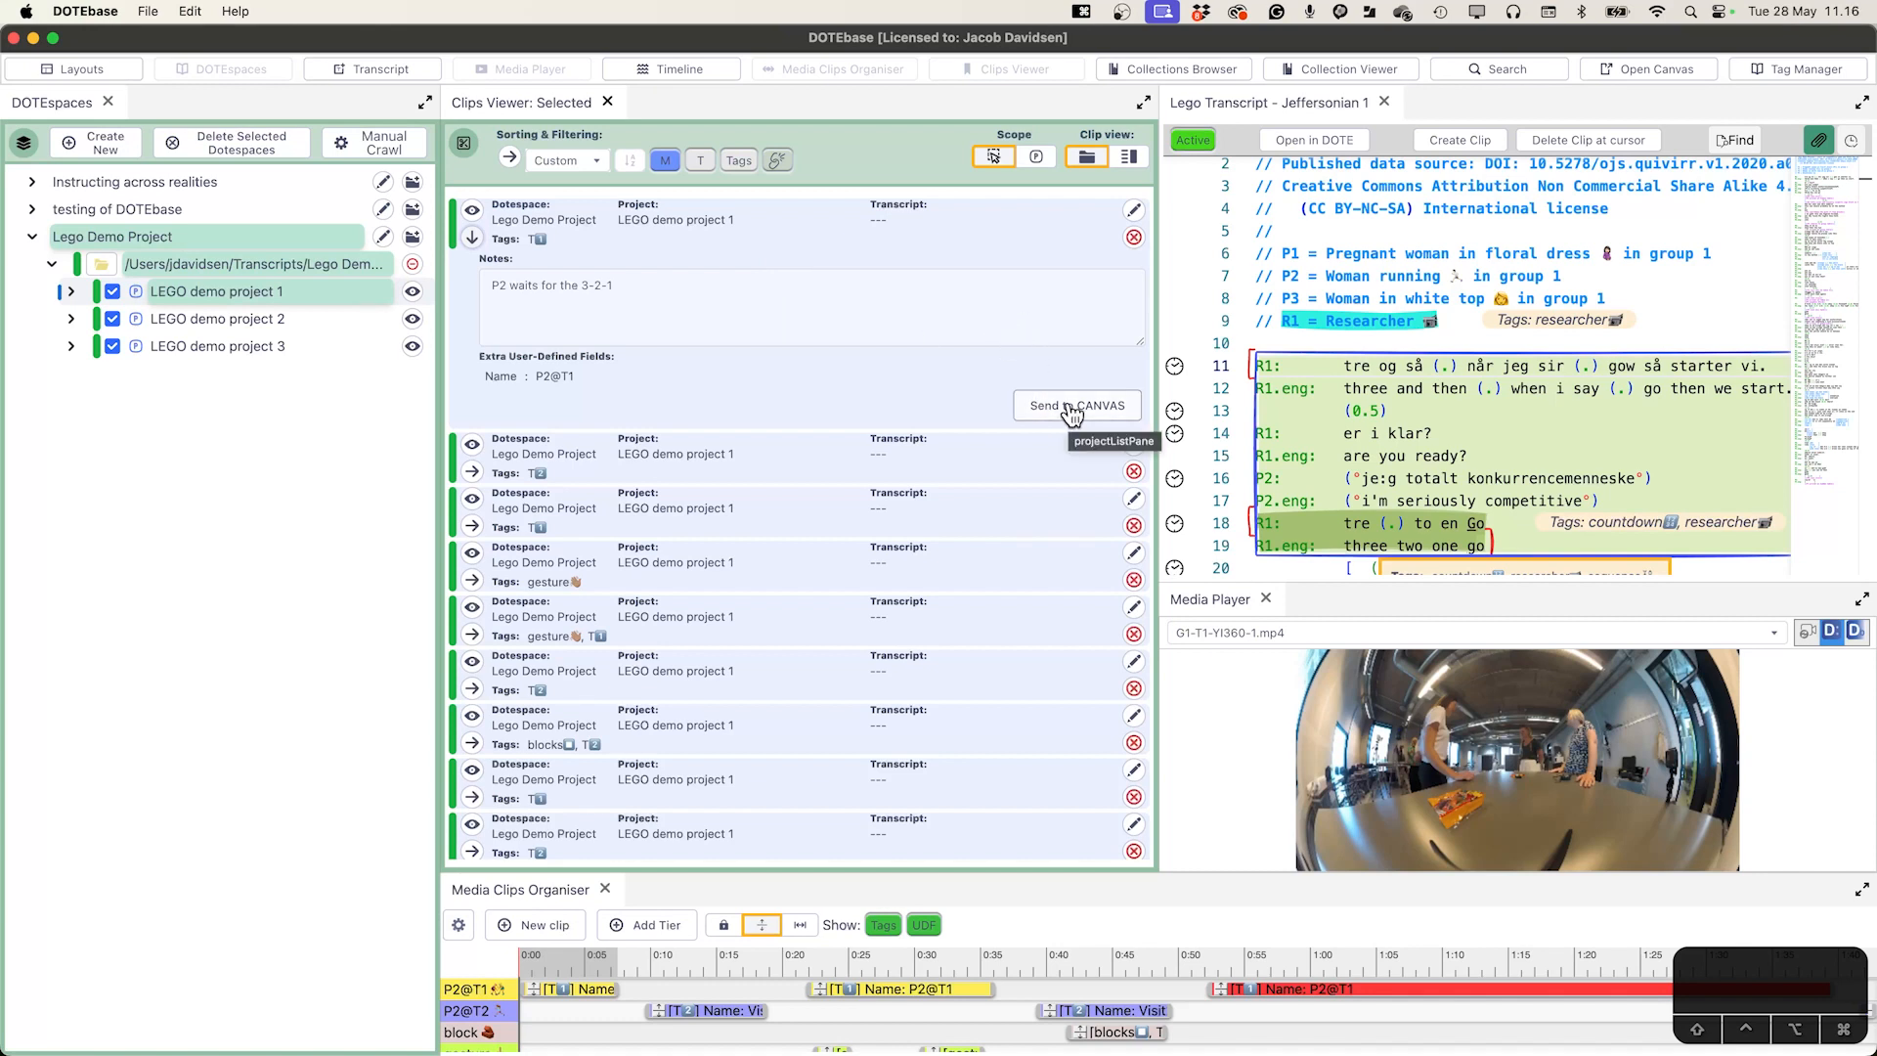
pyautogui.click(472, 238)
pyautogui.click(1133, 212)
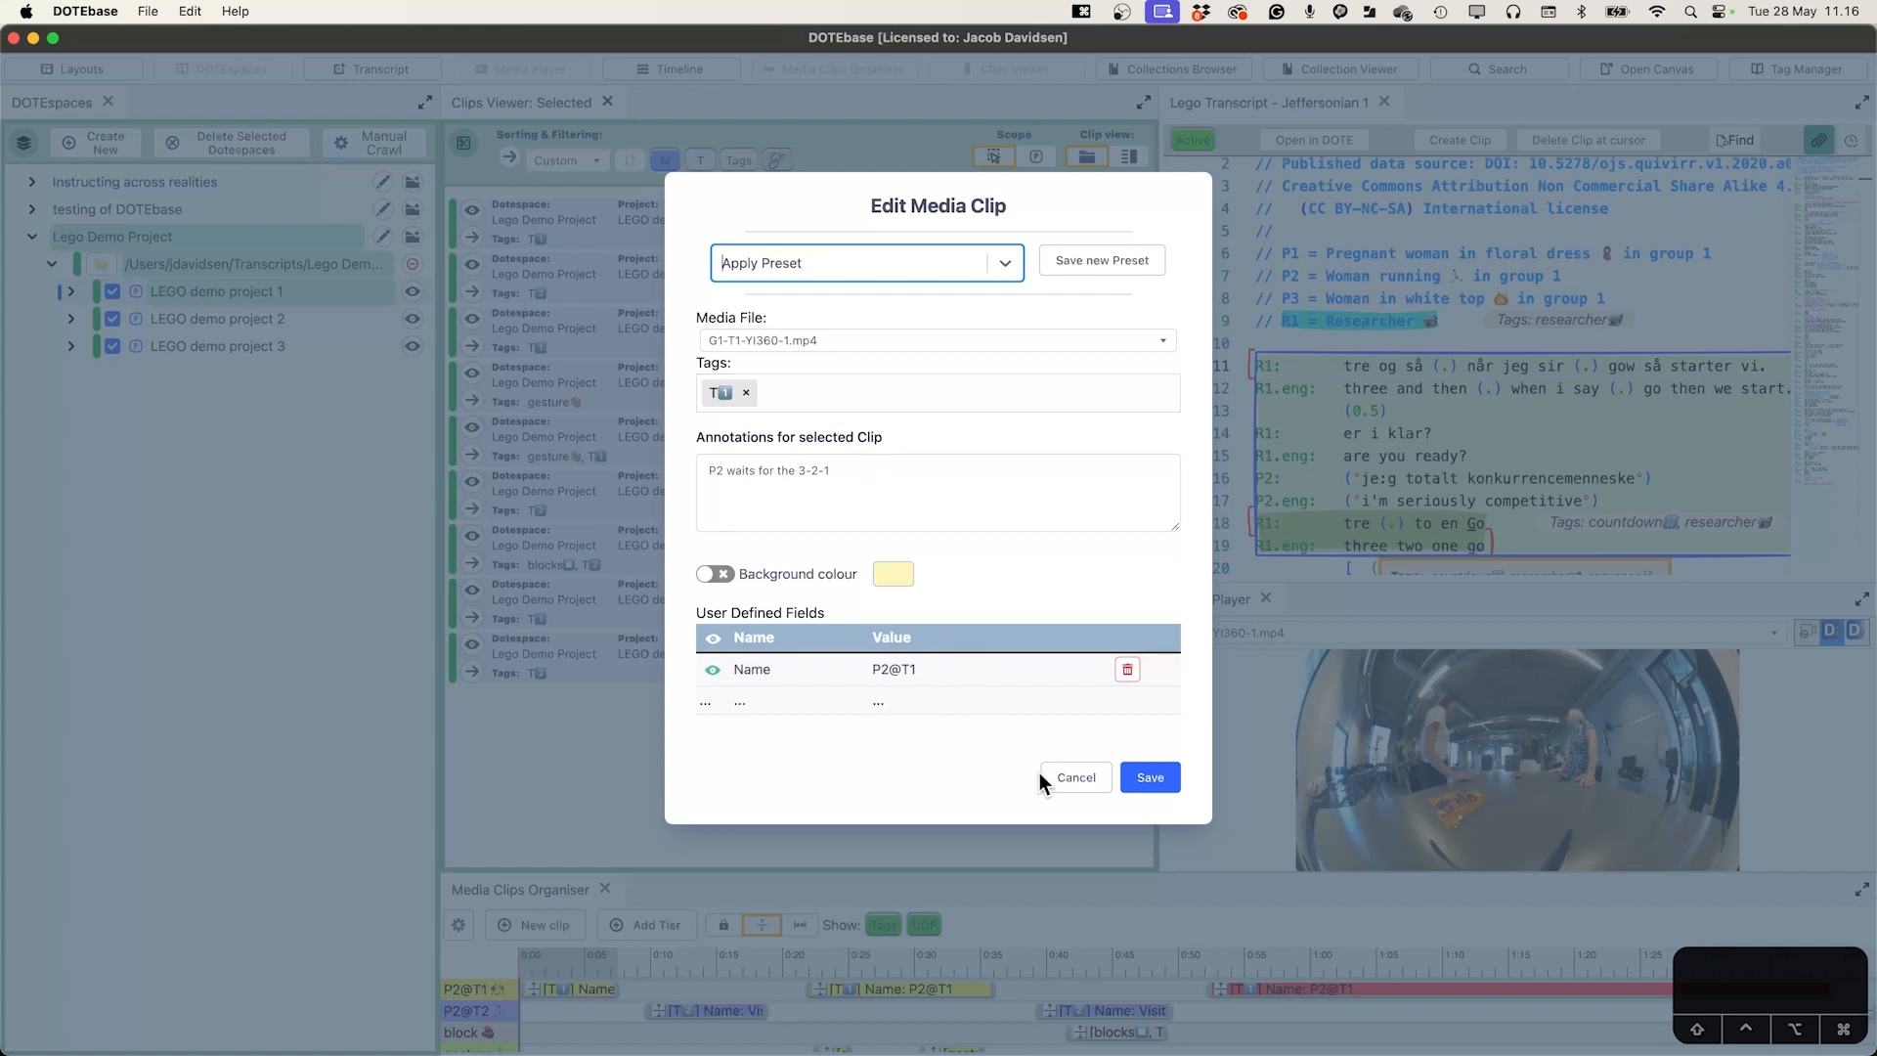
pyautogui.click(1069, 778)
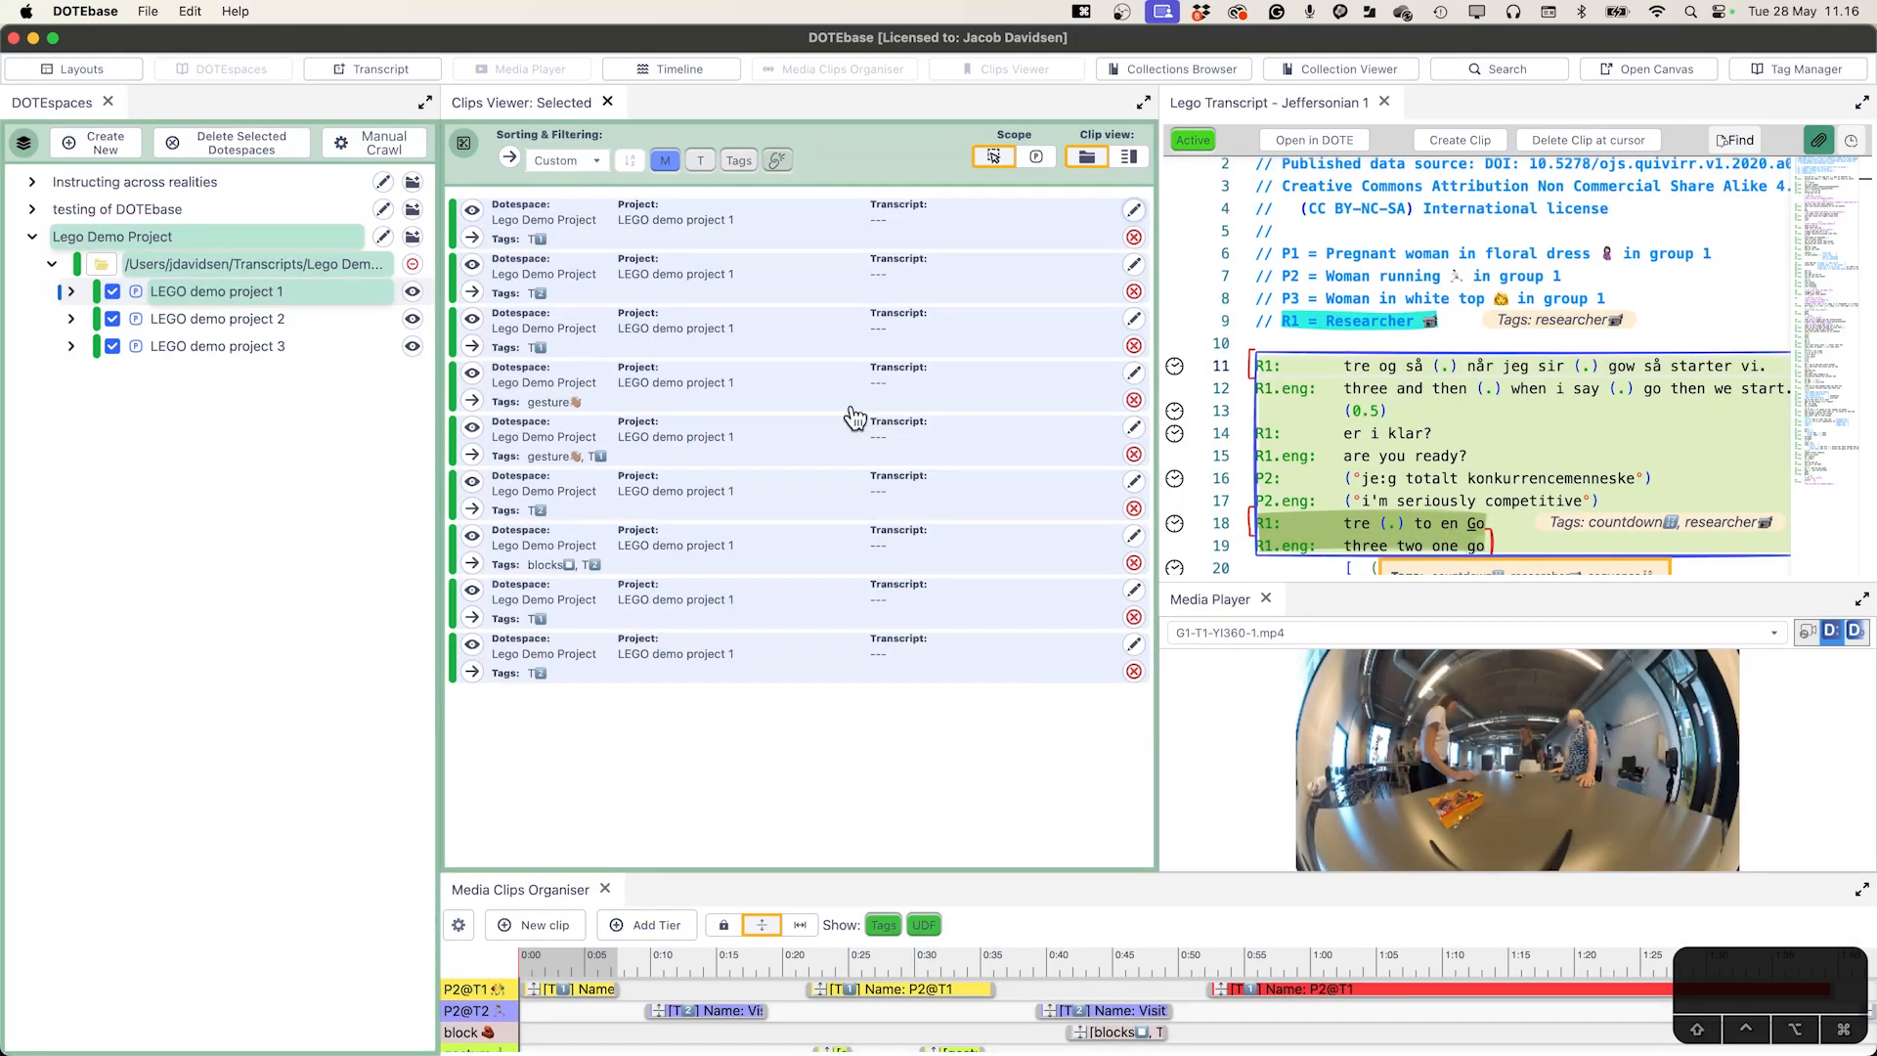
# - Filter the clip list to show transcript clips and hide media clips
pyautogui.click(666, 162)
pyautogui.click(702, 163)
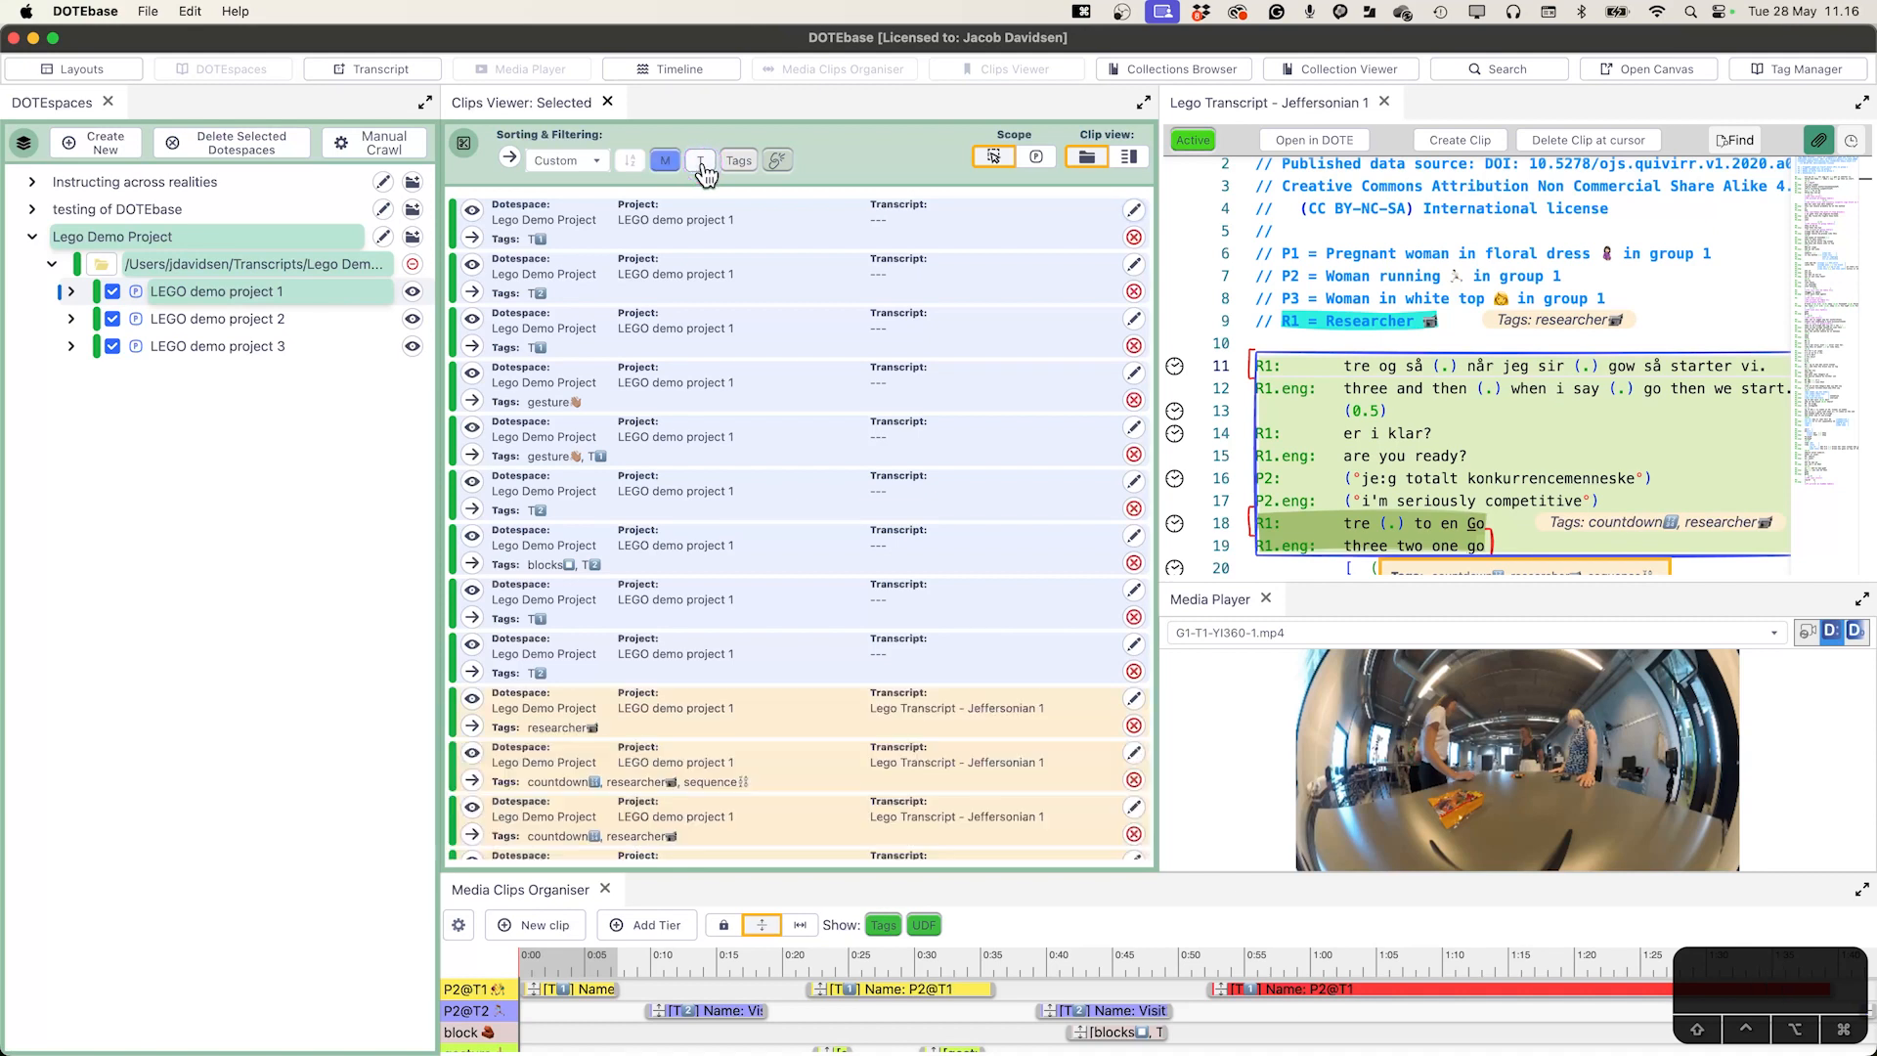
pyautogui.click(669, 164)
pyautogui.click(668, 162)
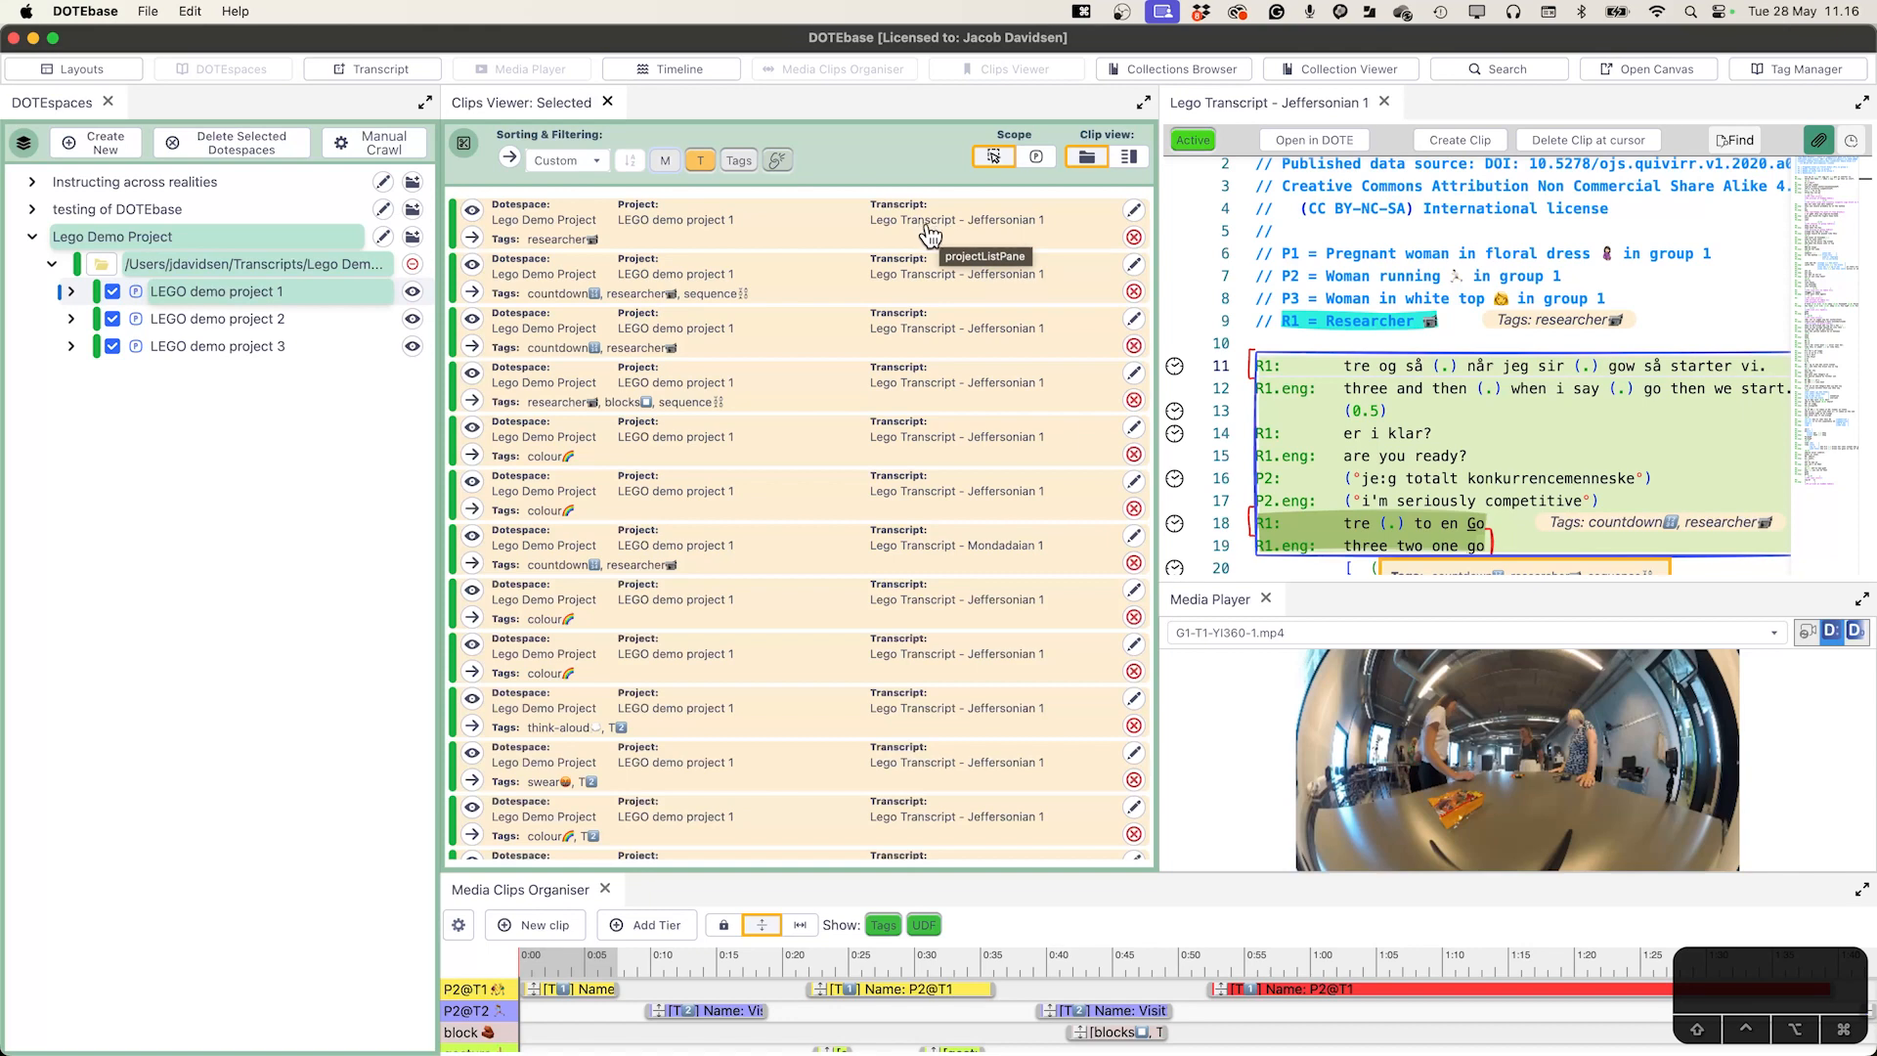
# - Locate the researcher clip and the countdown sequence clip in the transcript, and read the researcher clip's notes and fields
pyautogui.click(473, 210)
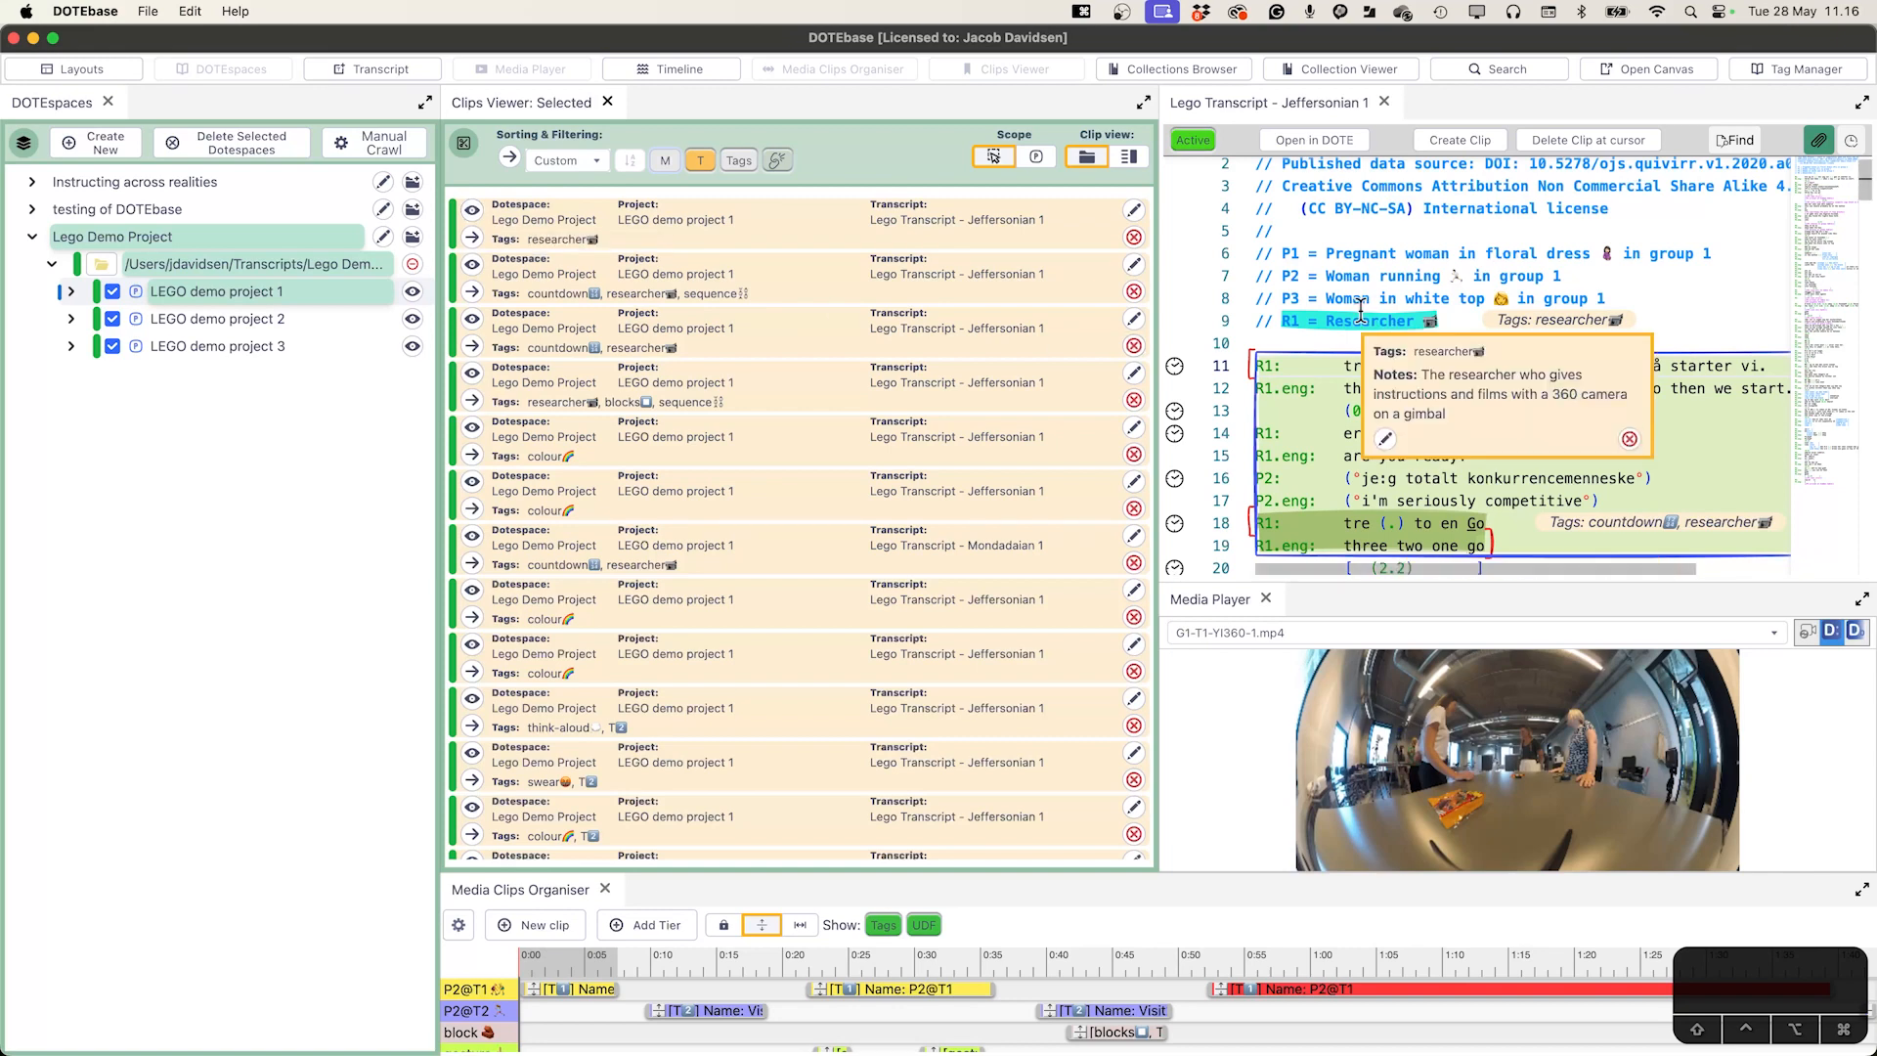
pyautogui.click(473, 210)
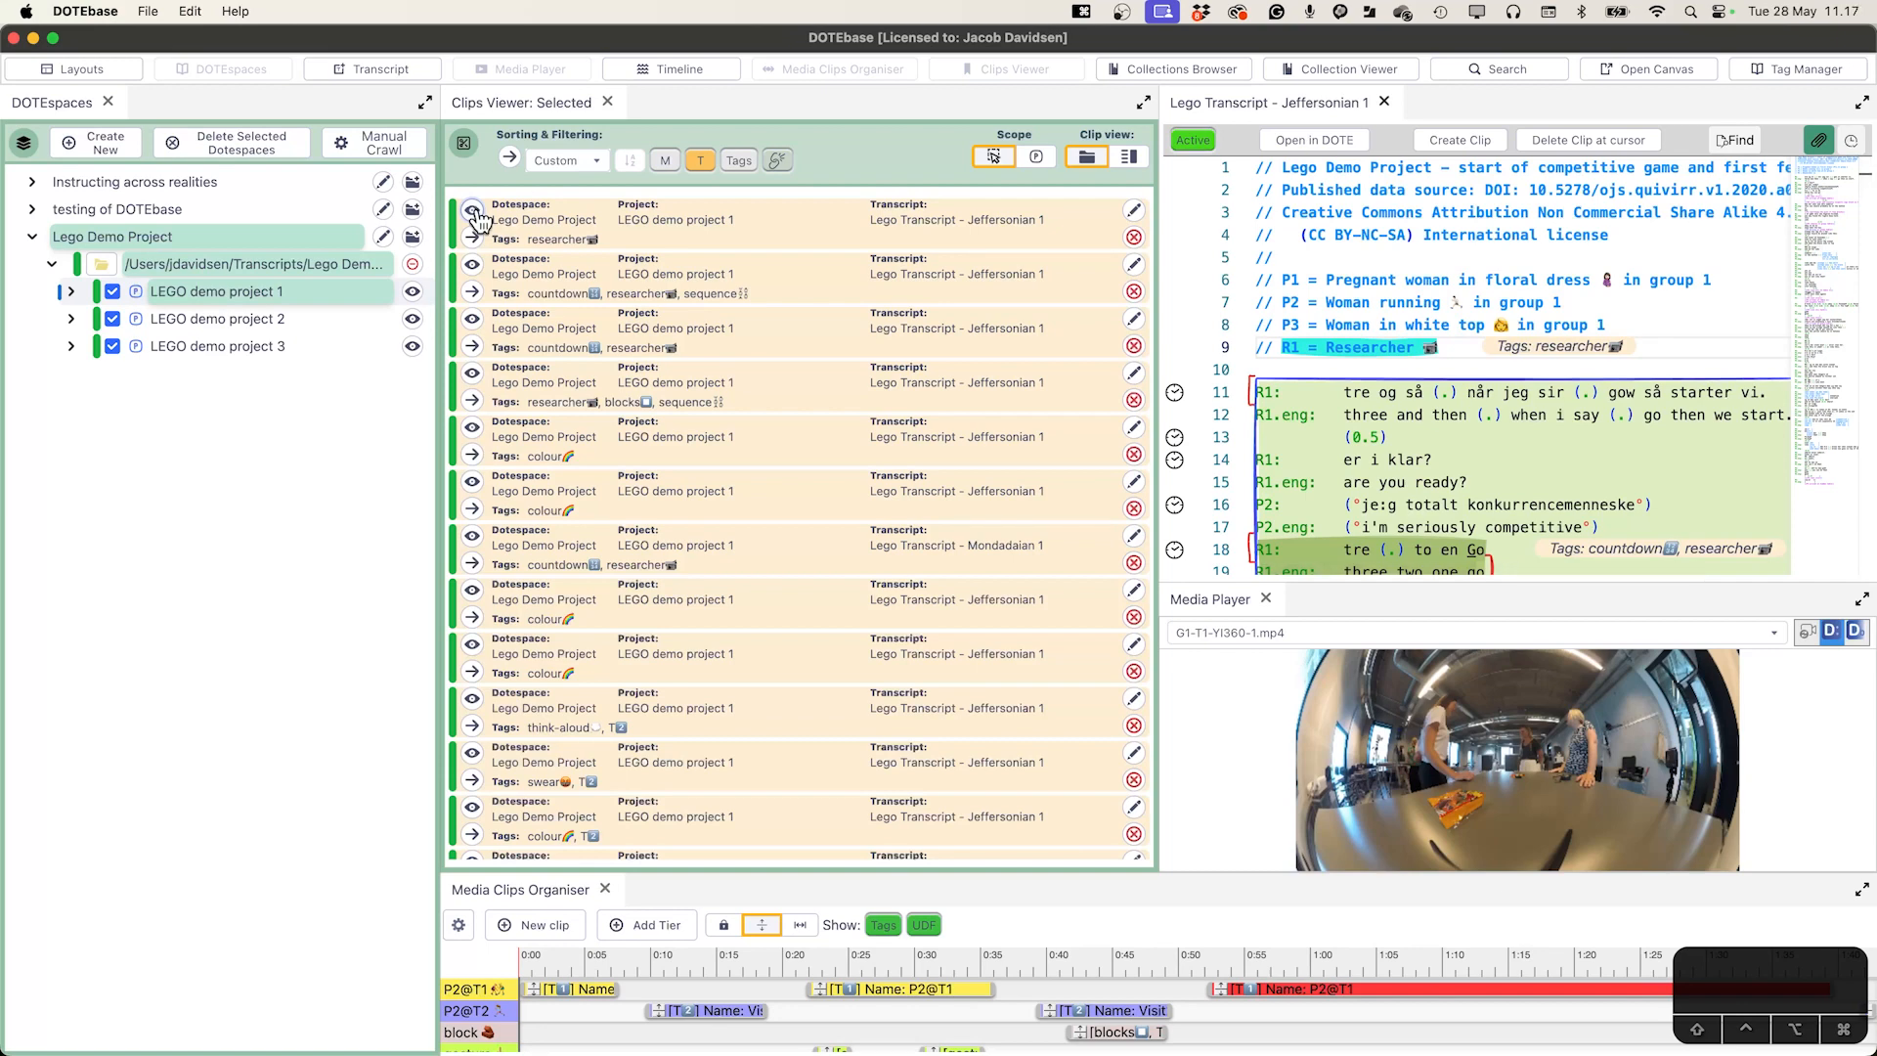
pyautogui.click(473, 265)
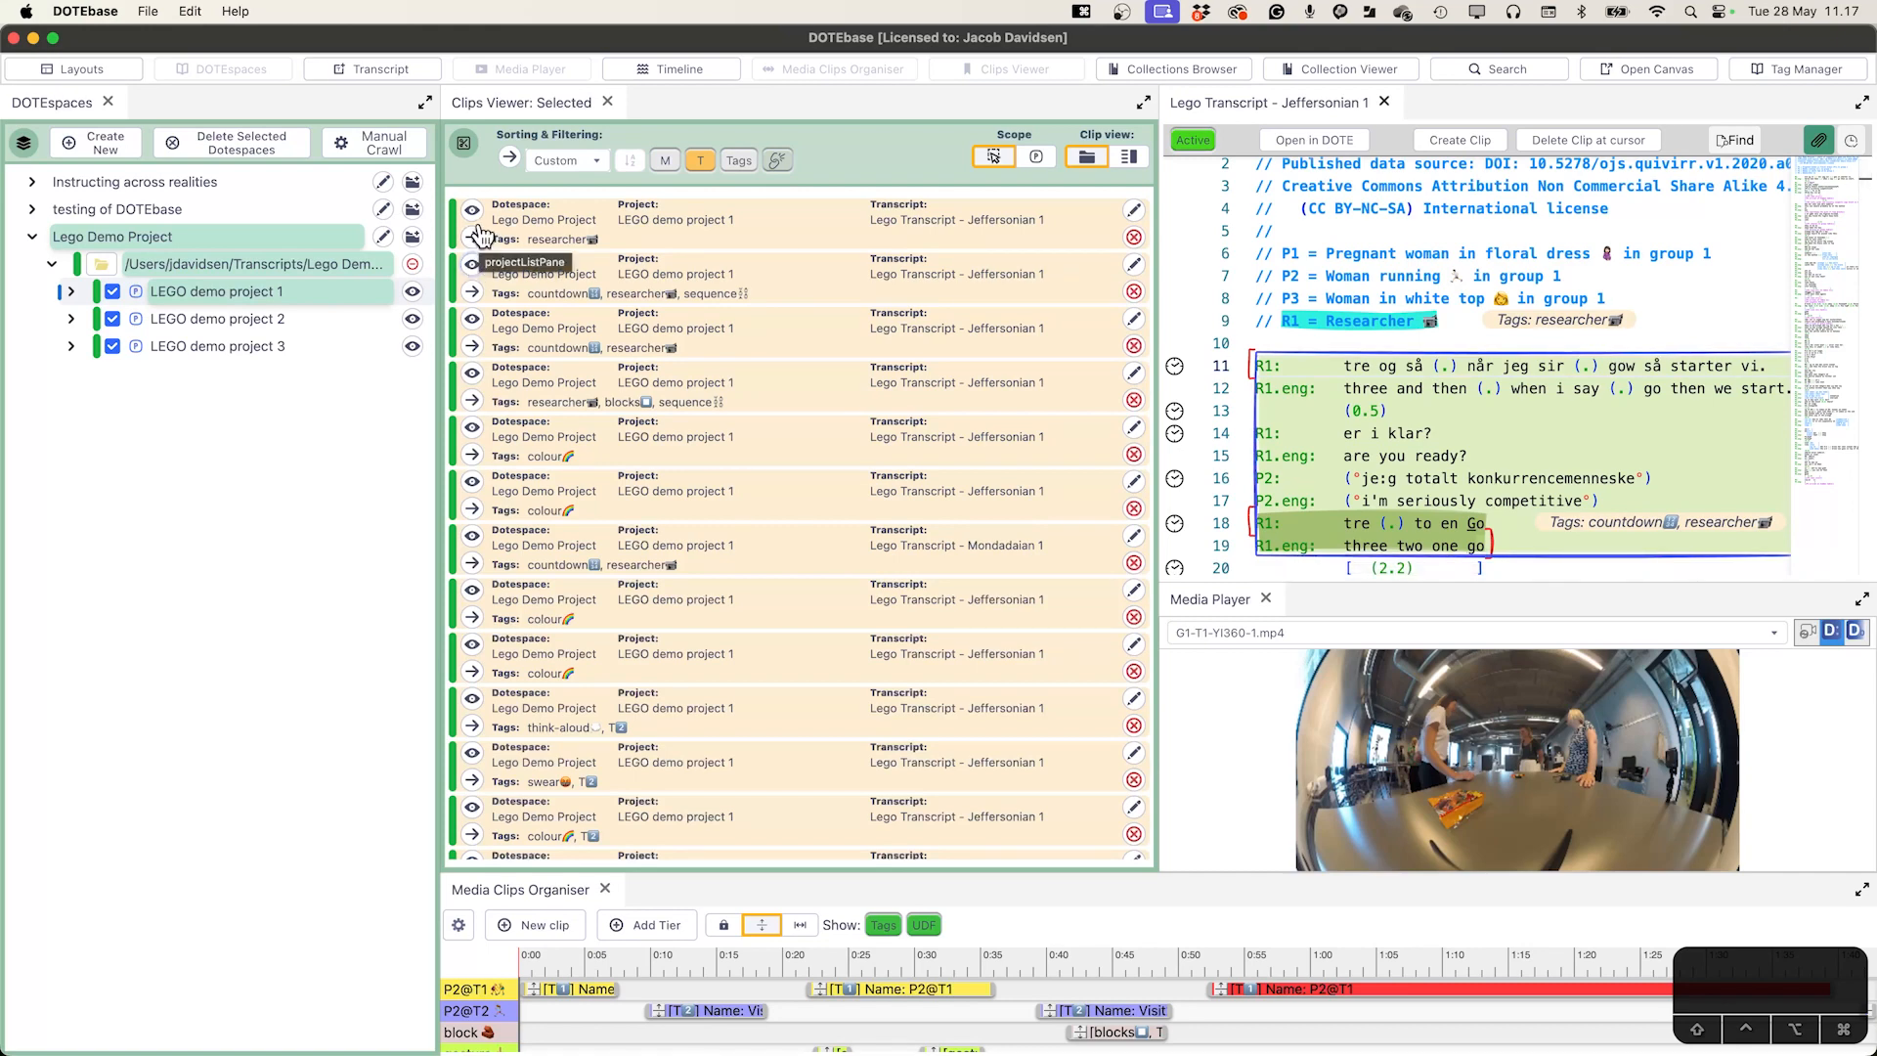
pyautogui.click(475, 238)
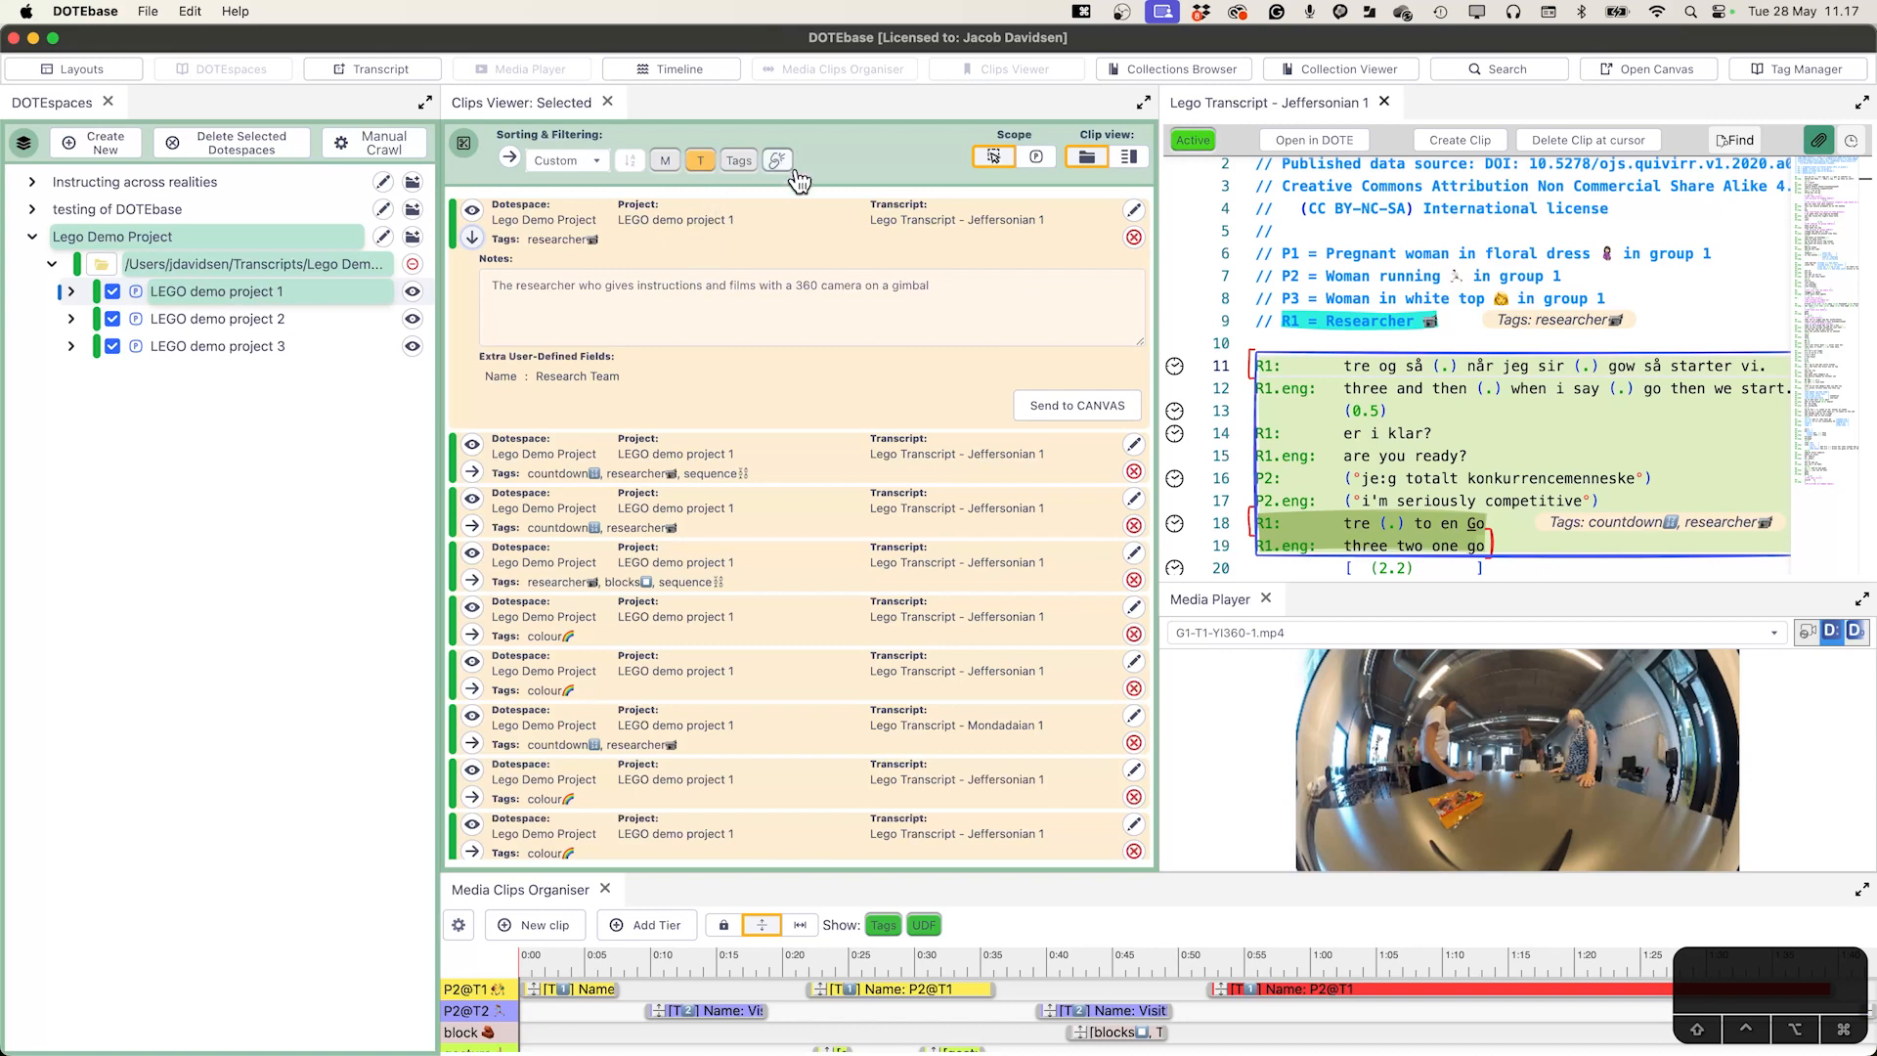
pyautogui.click(472, 237)
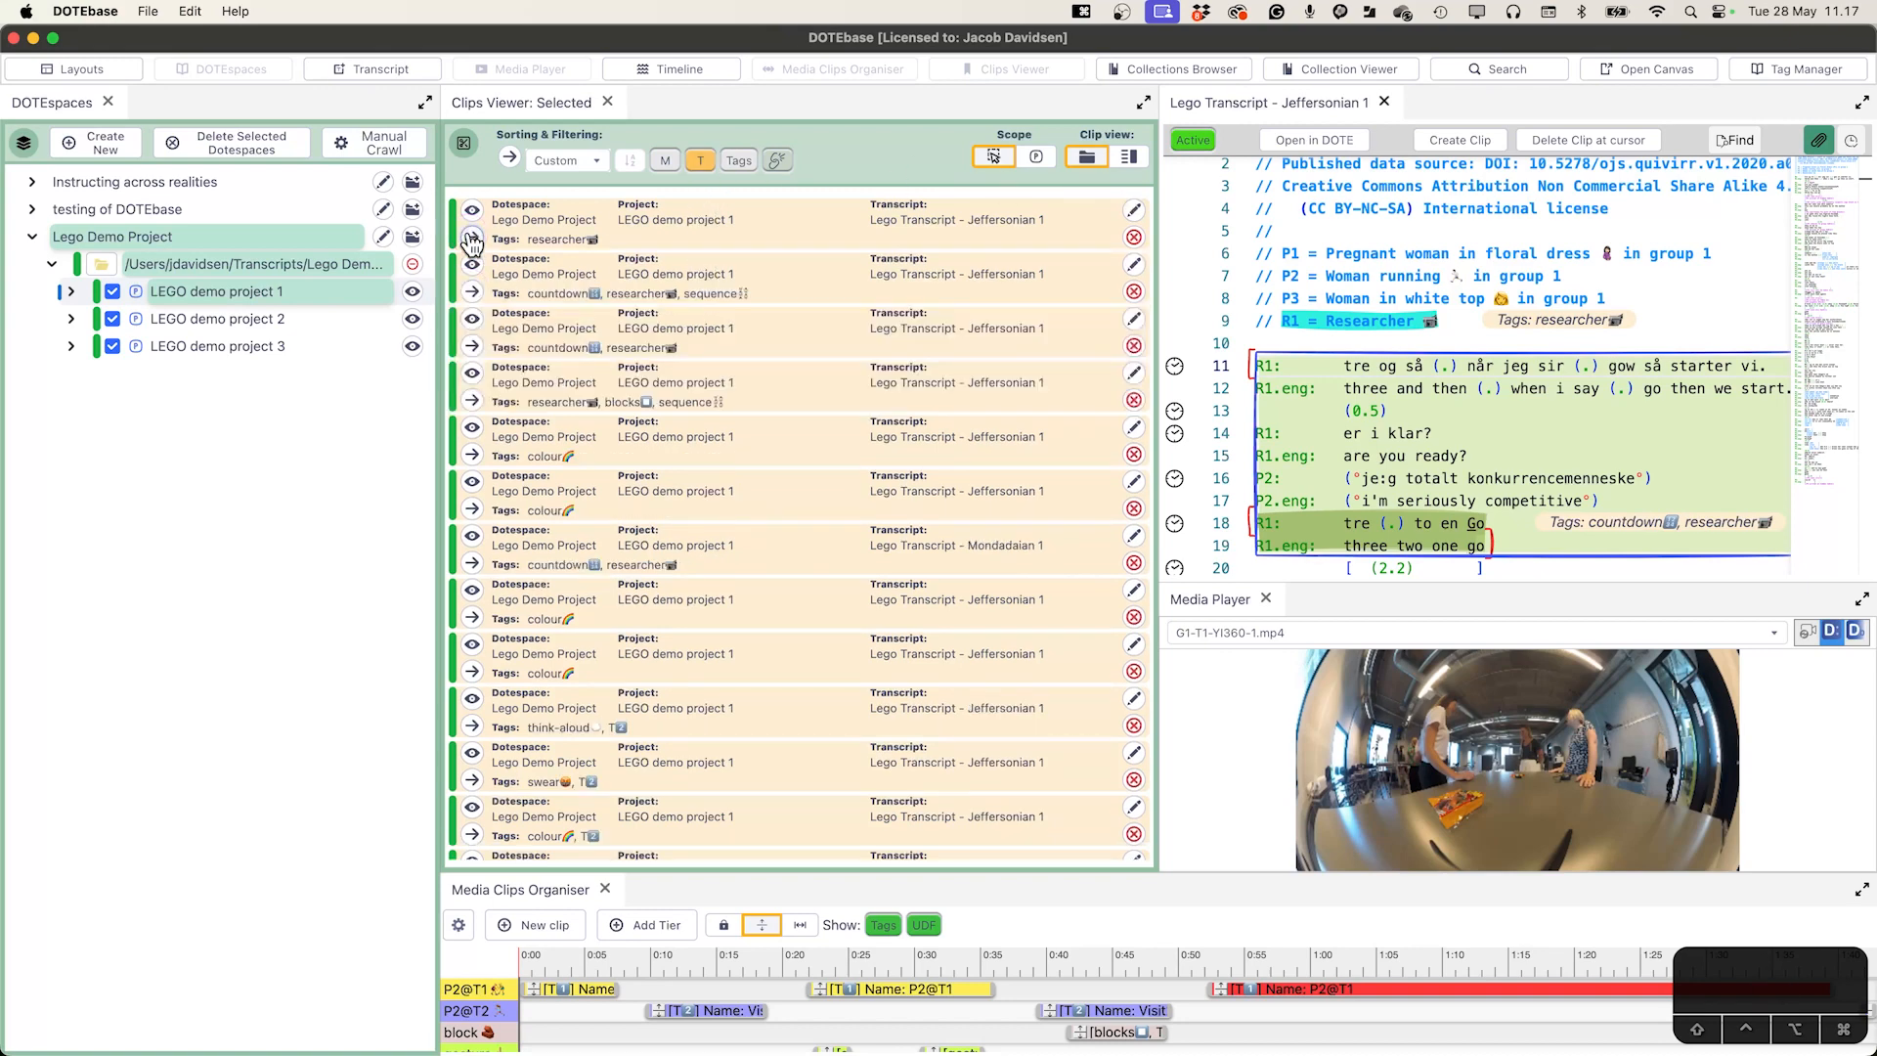
# - Show both media and transcript clips in the clip list, and try the filter for missing and ambiguous clips
pyautogui.click(692, 159)
pyautogui.click(665, 160)
pyautogui.click(702, 161)
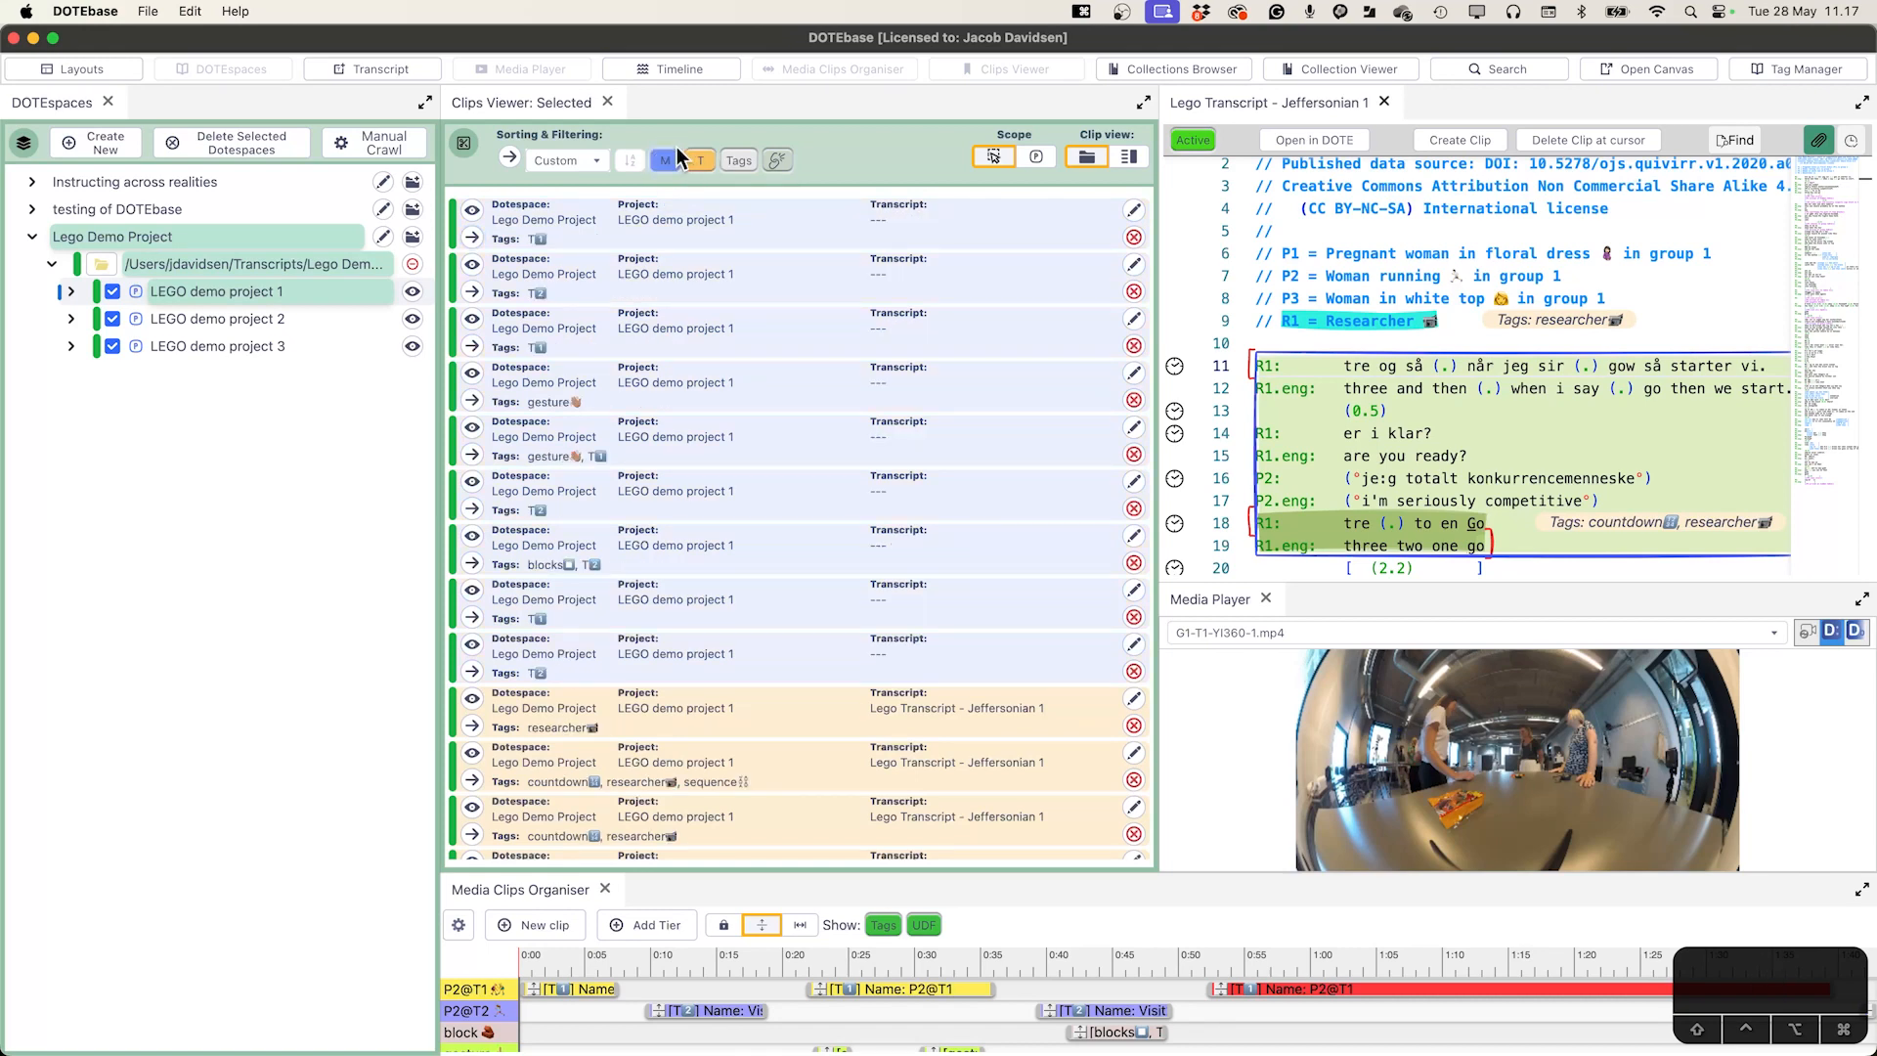
pyautogui.click(666, 160)
pyautogui.click(704, 162)
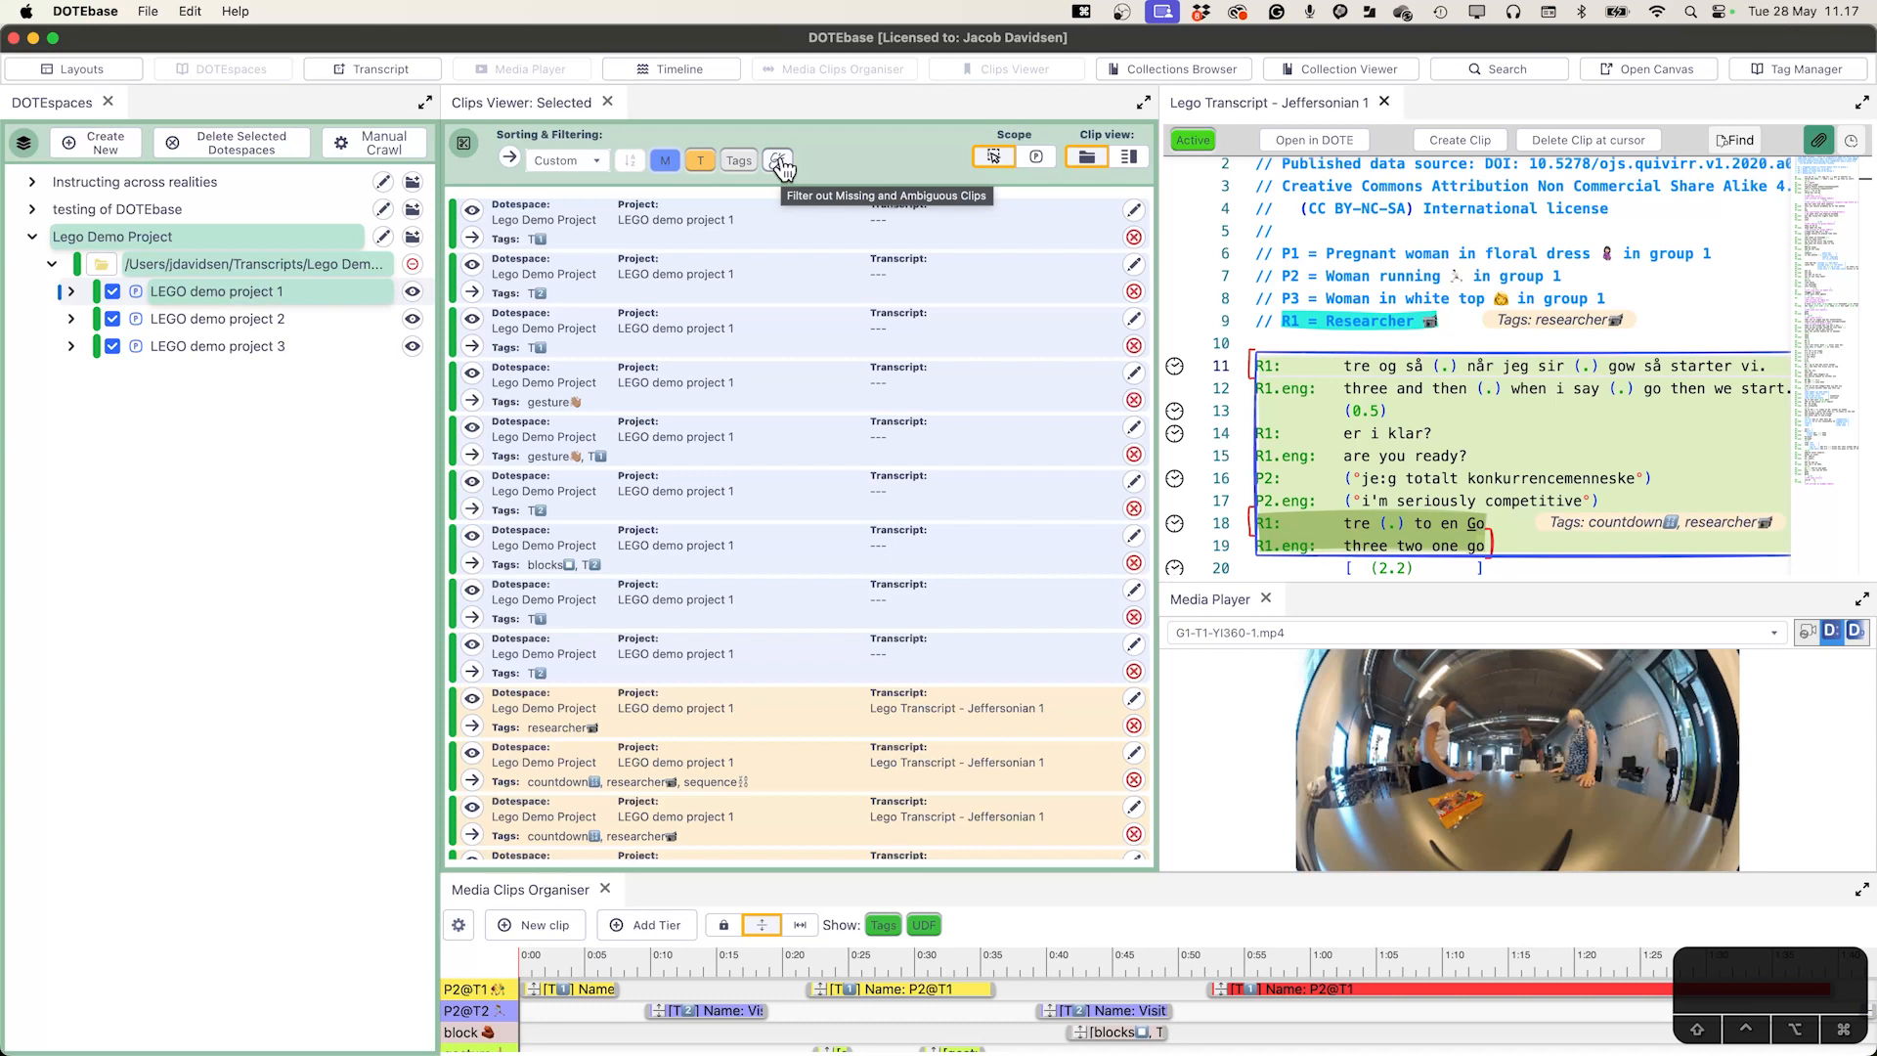
pyautogui.click(780, 162)
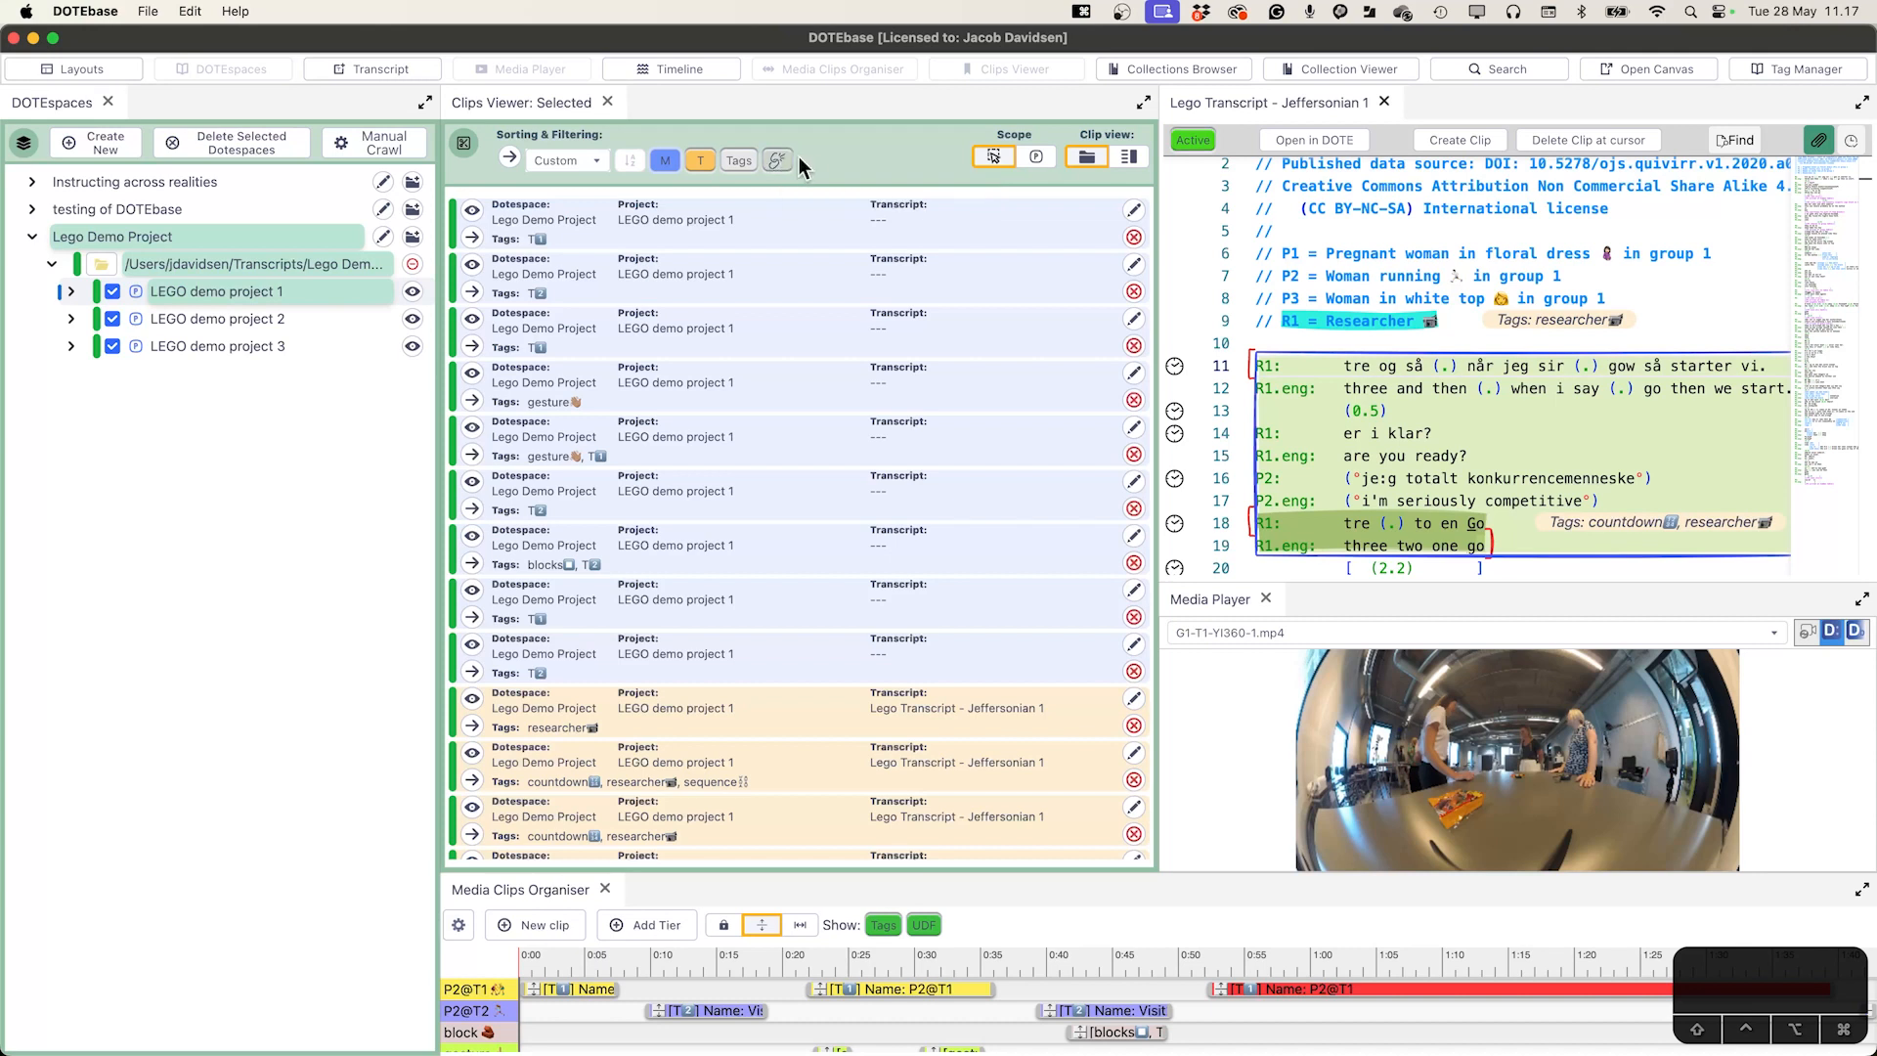
# - With the scope on selected items, select LEGO demo projects 2 and 3 to list their clips together
pyautogui.click(994, 158)
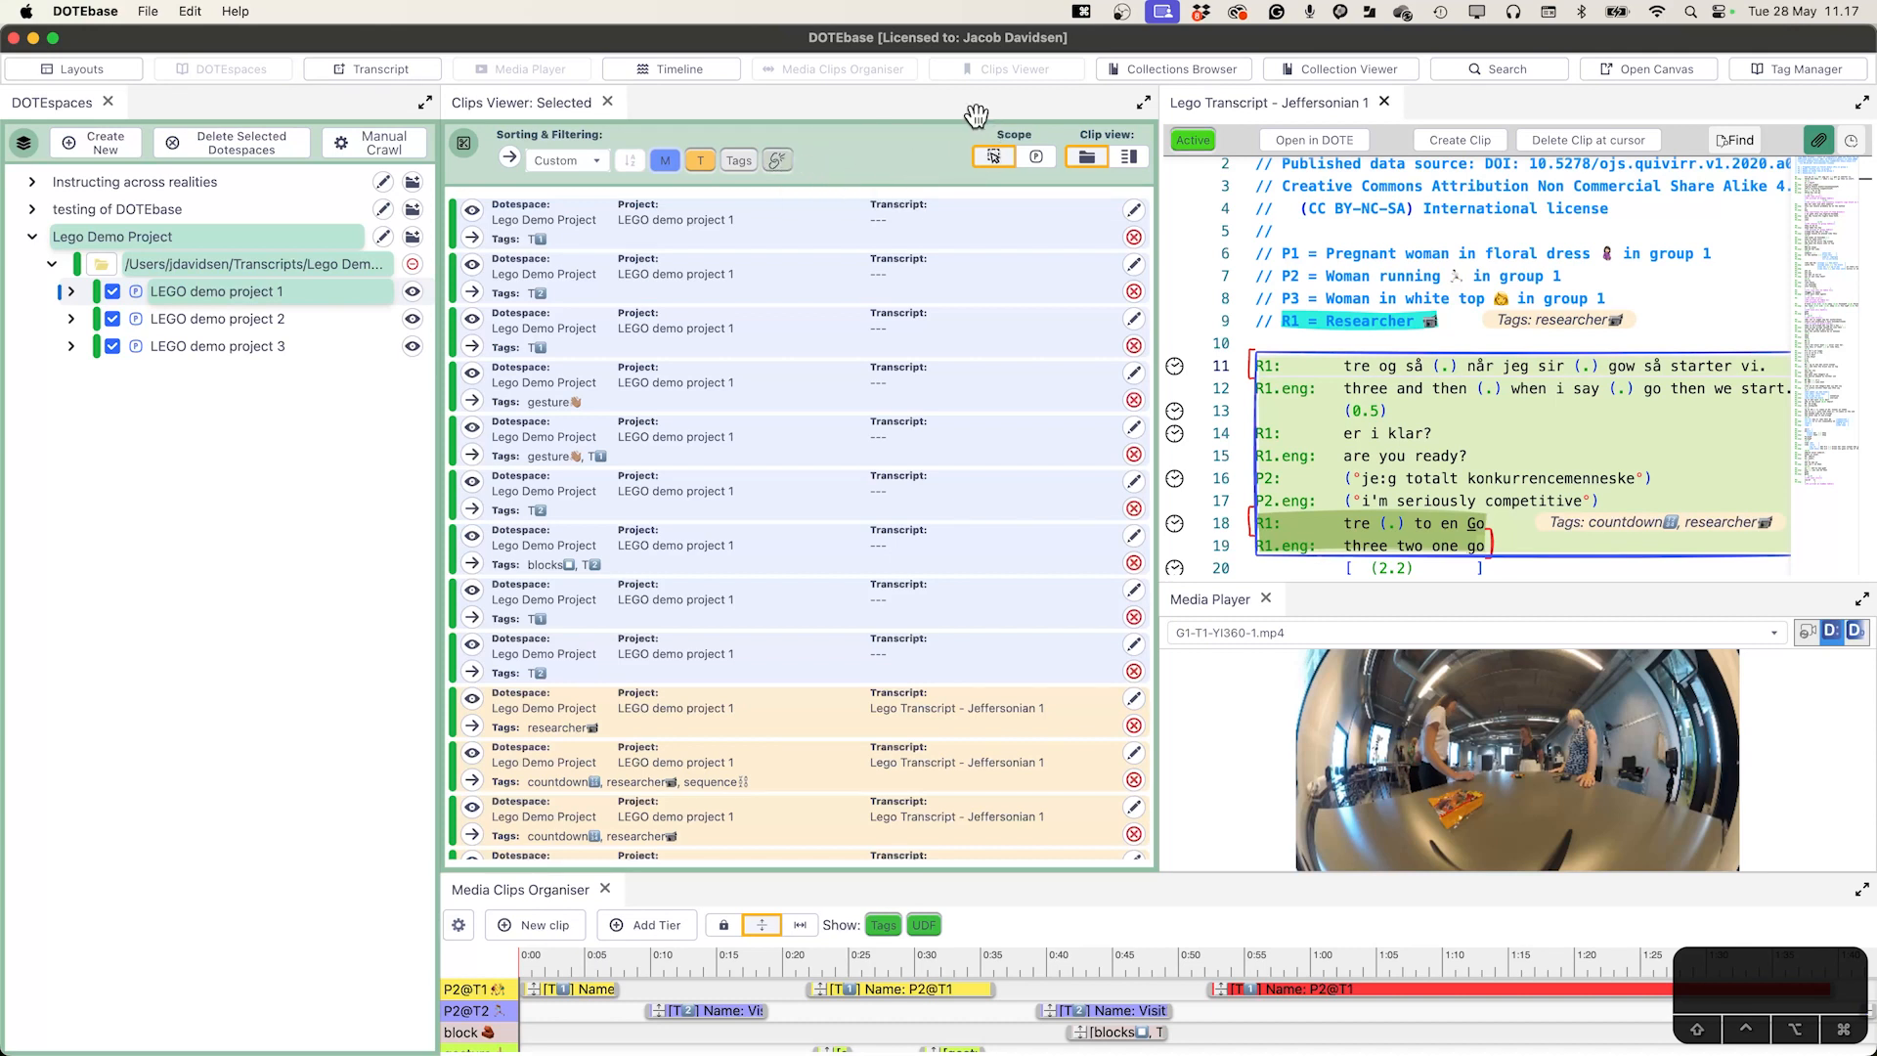
pyautogui.click(996, 159)
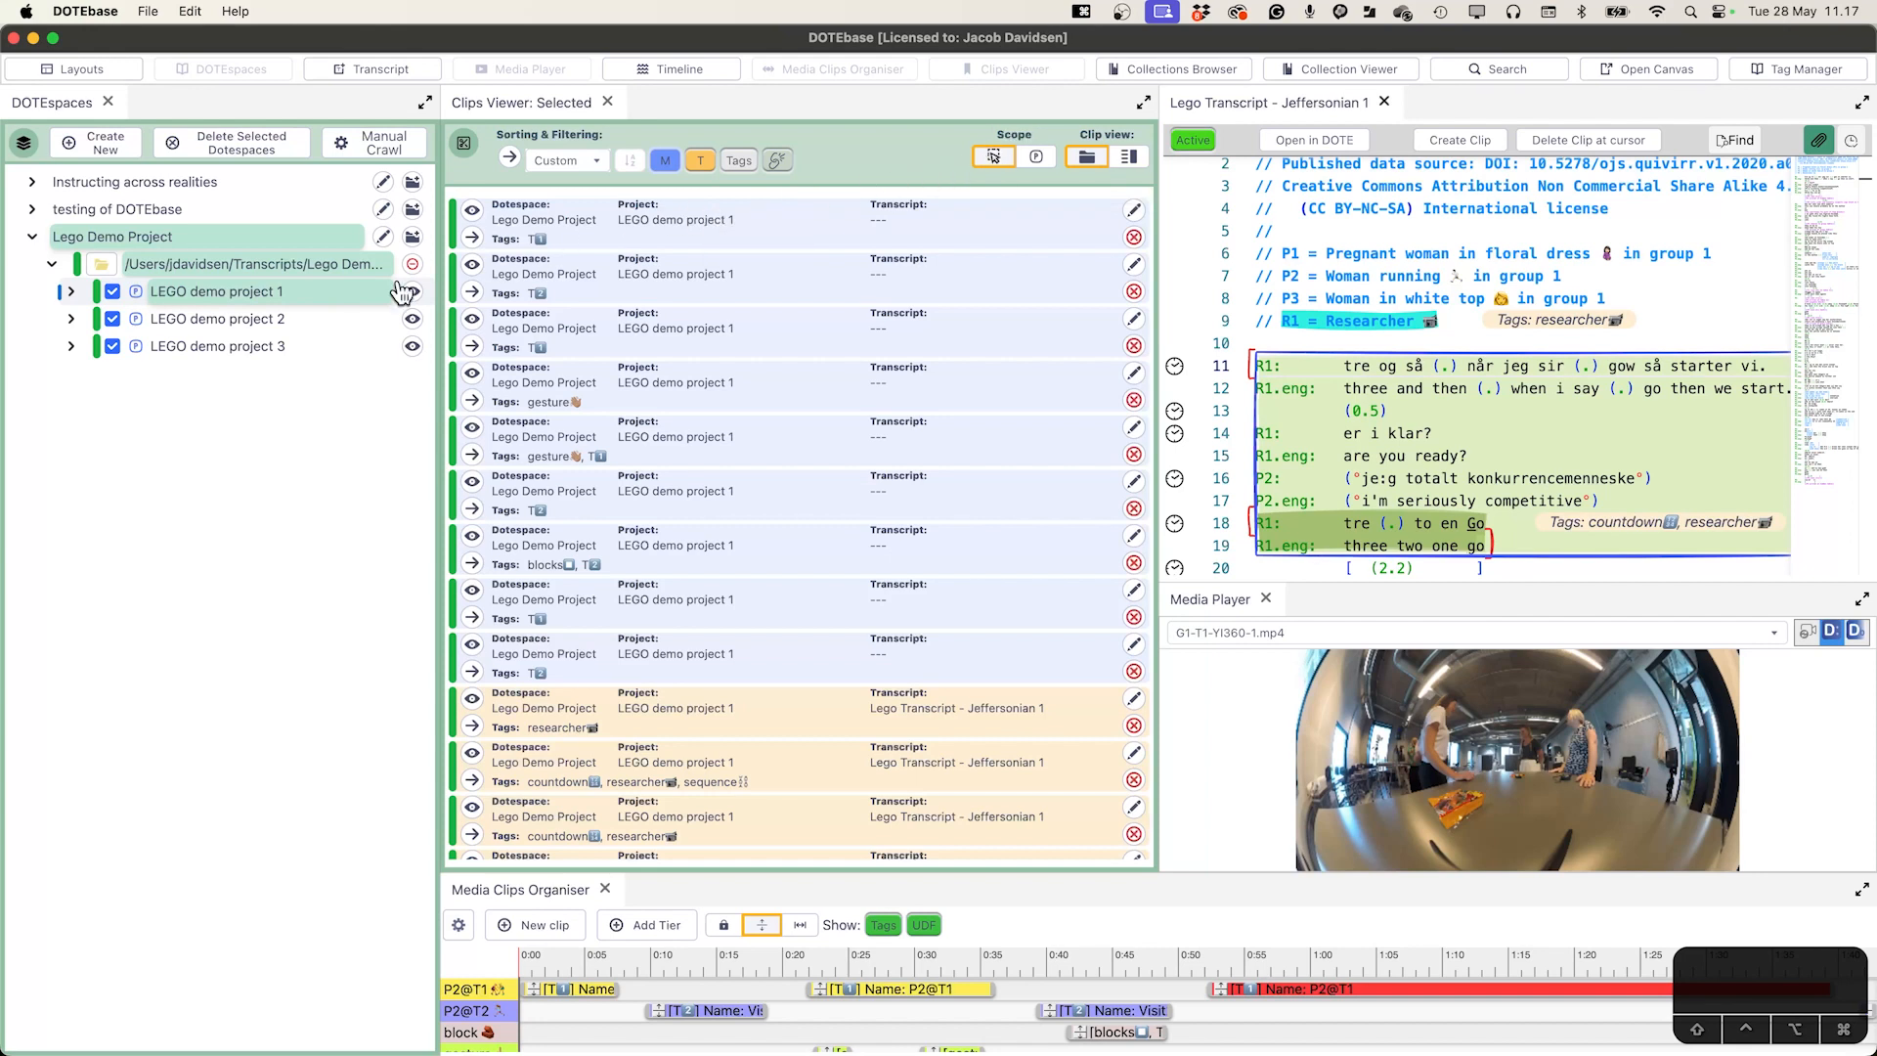
pyautogui.keyDown('shift'); pyautogui.click(226, 323); pyautogui.keyUp('shift')
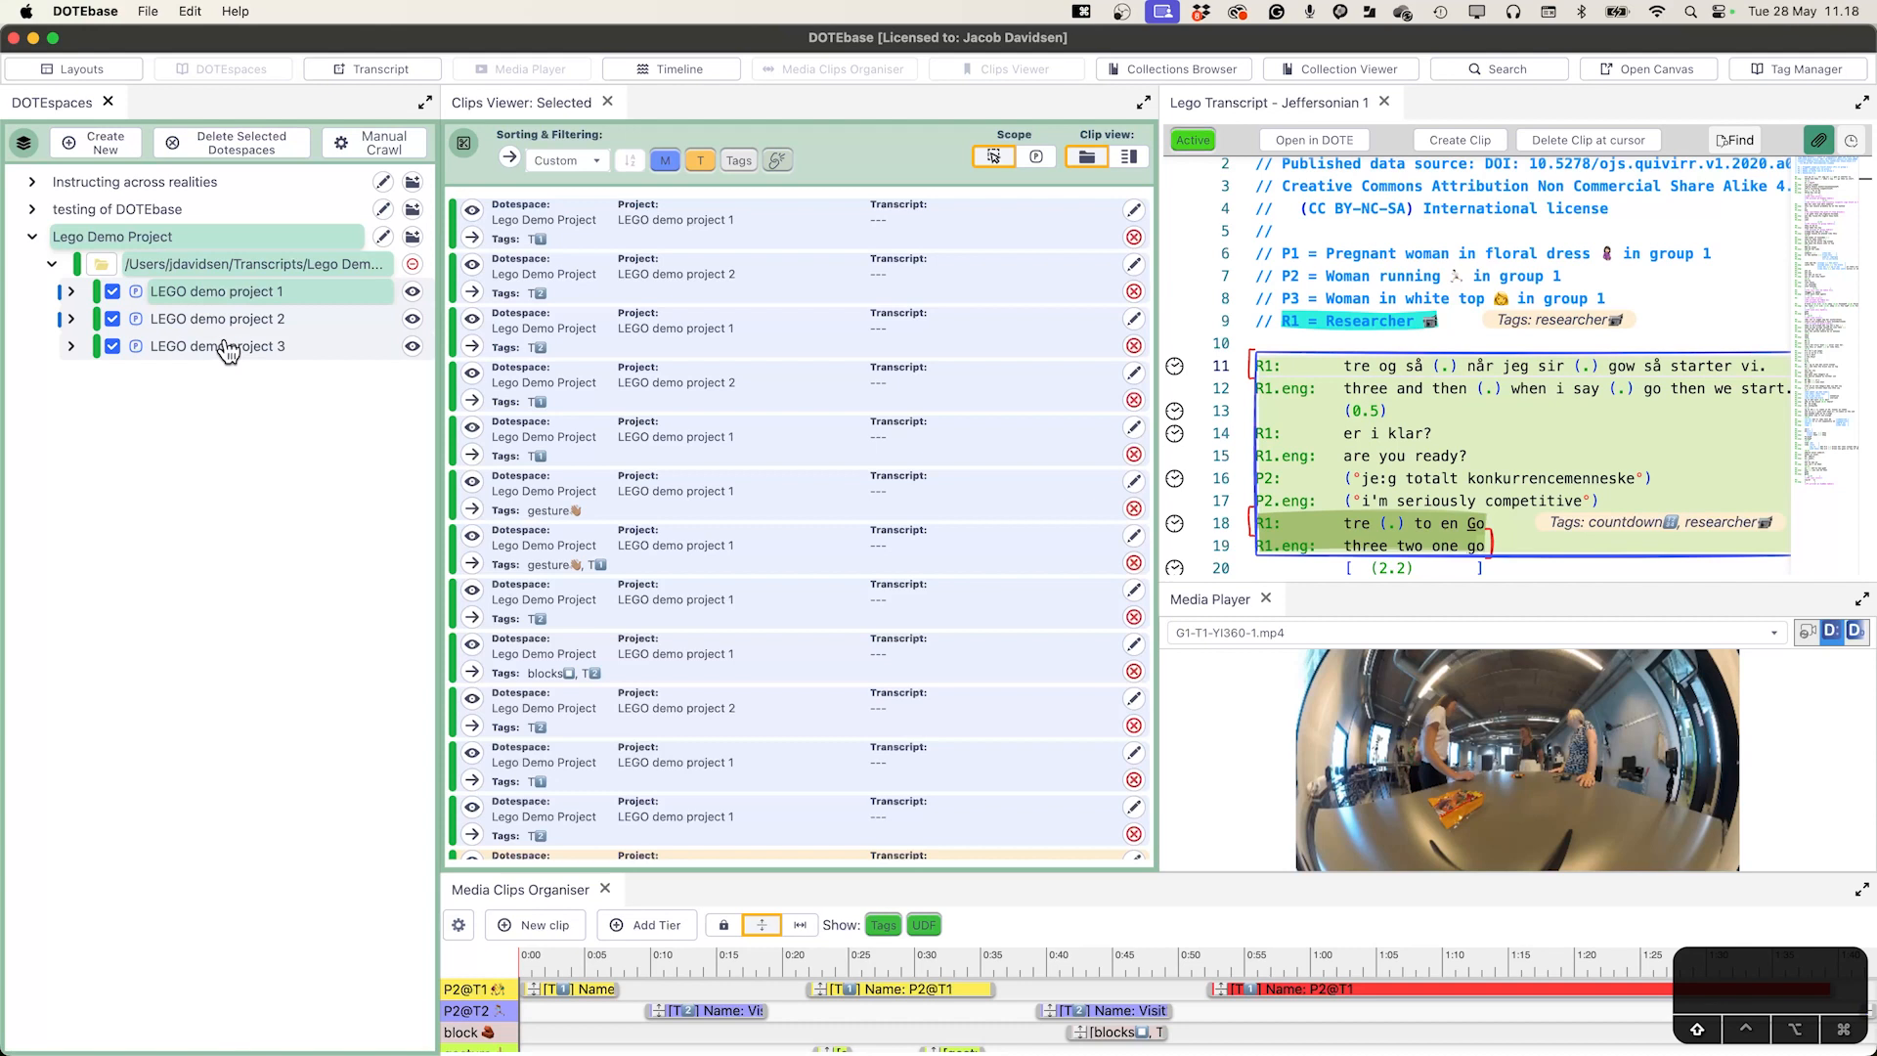
pyautogui.keyDown('shift'); pyautogui.click(226, 349); pyautogui.keyUp('shift')
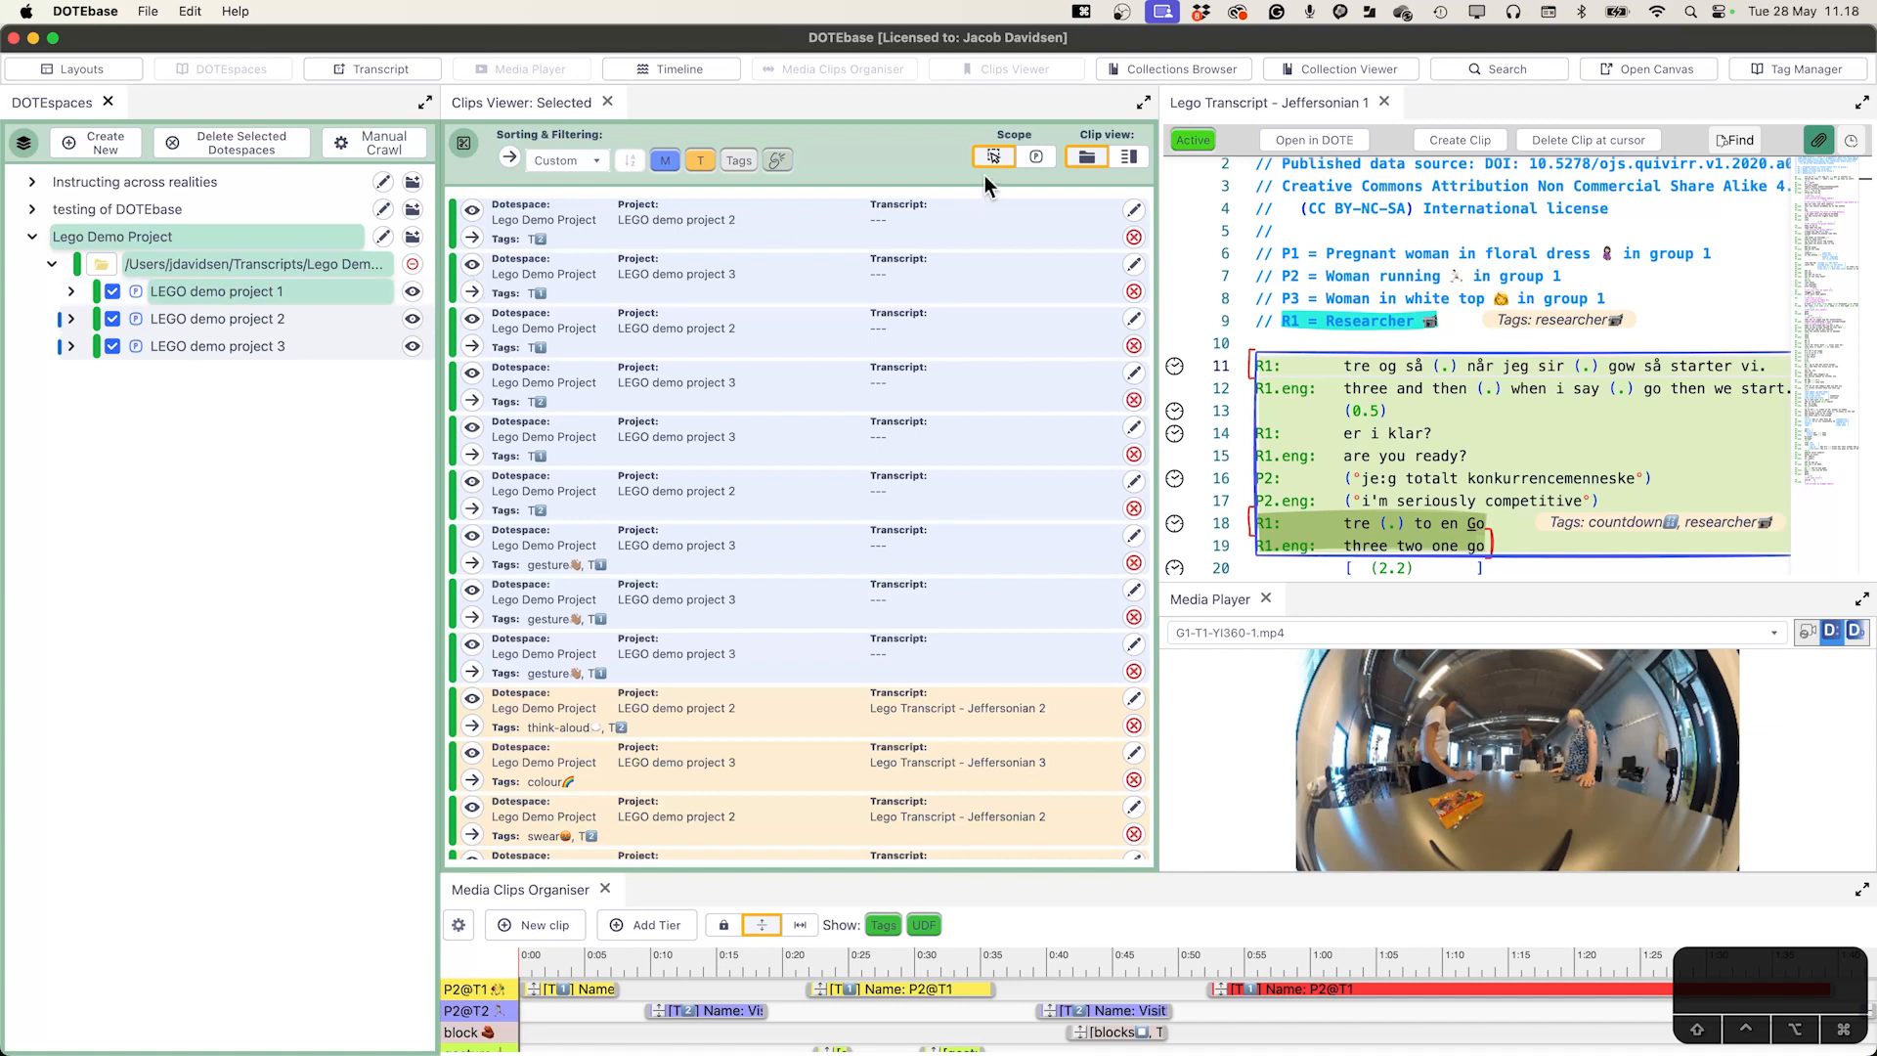
# - Limit the clip scope to LEGO demo project 1, and preview clips by name before returning to the DOTEspace and project view
pyautogui.click(1037, 158)
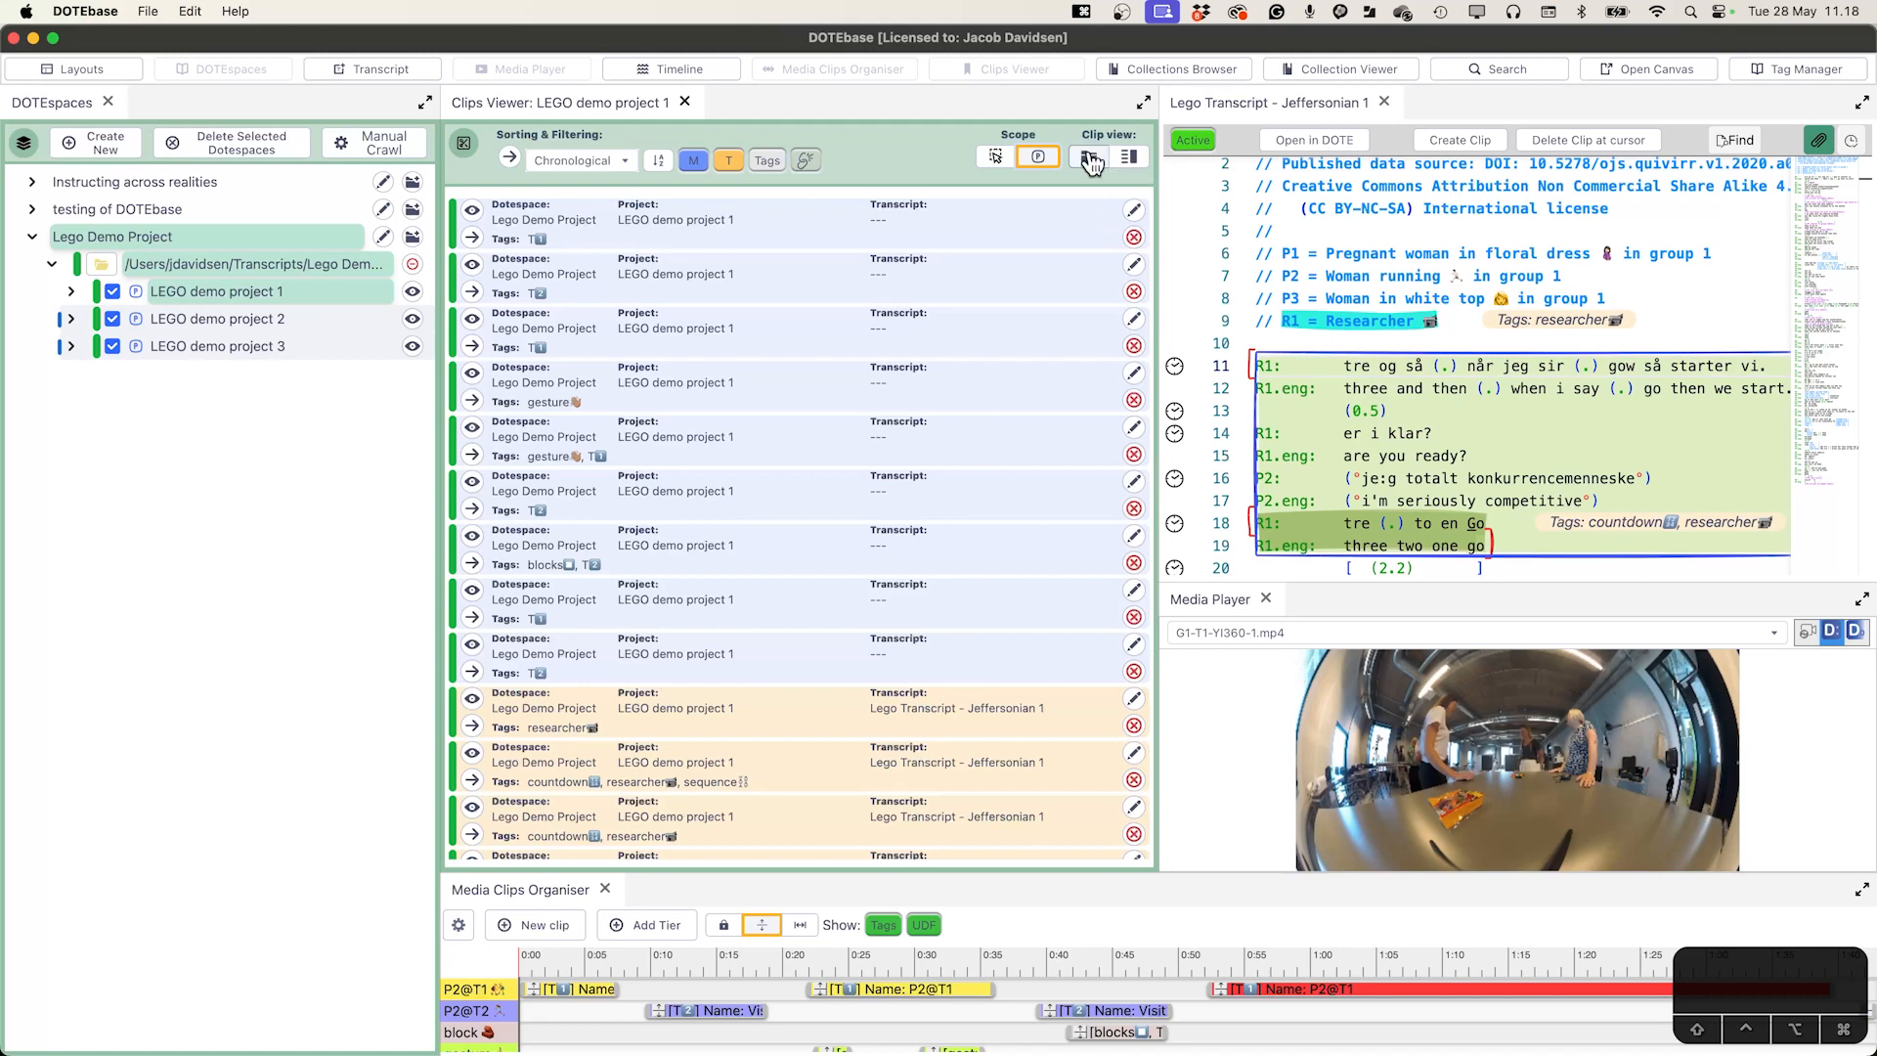
pyautogui.click(1130, 160)
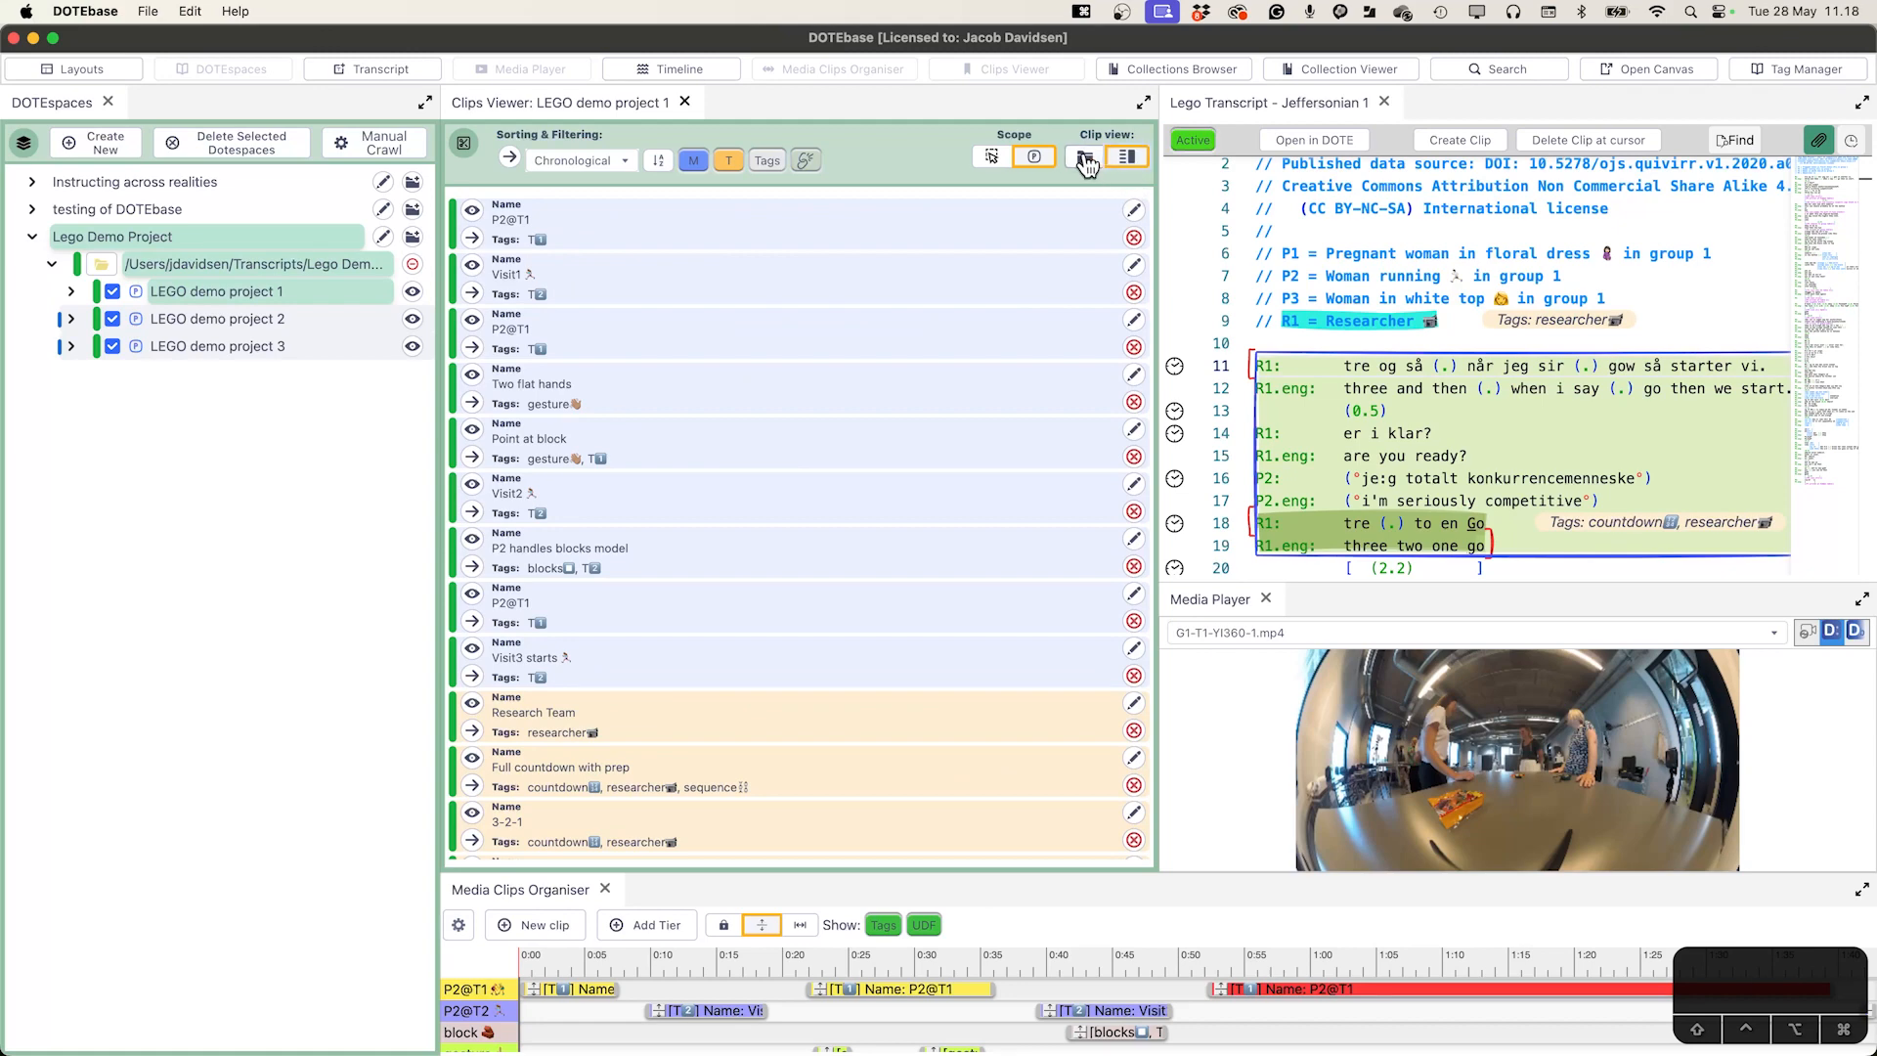
pyautogui.click(1087, 162)
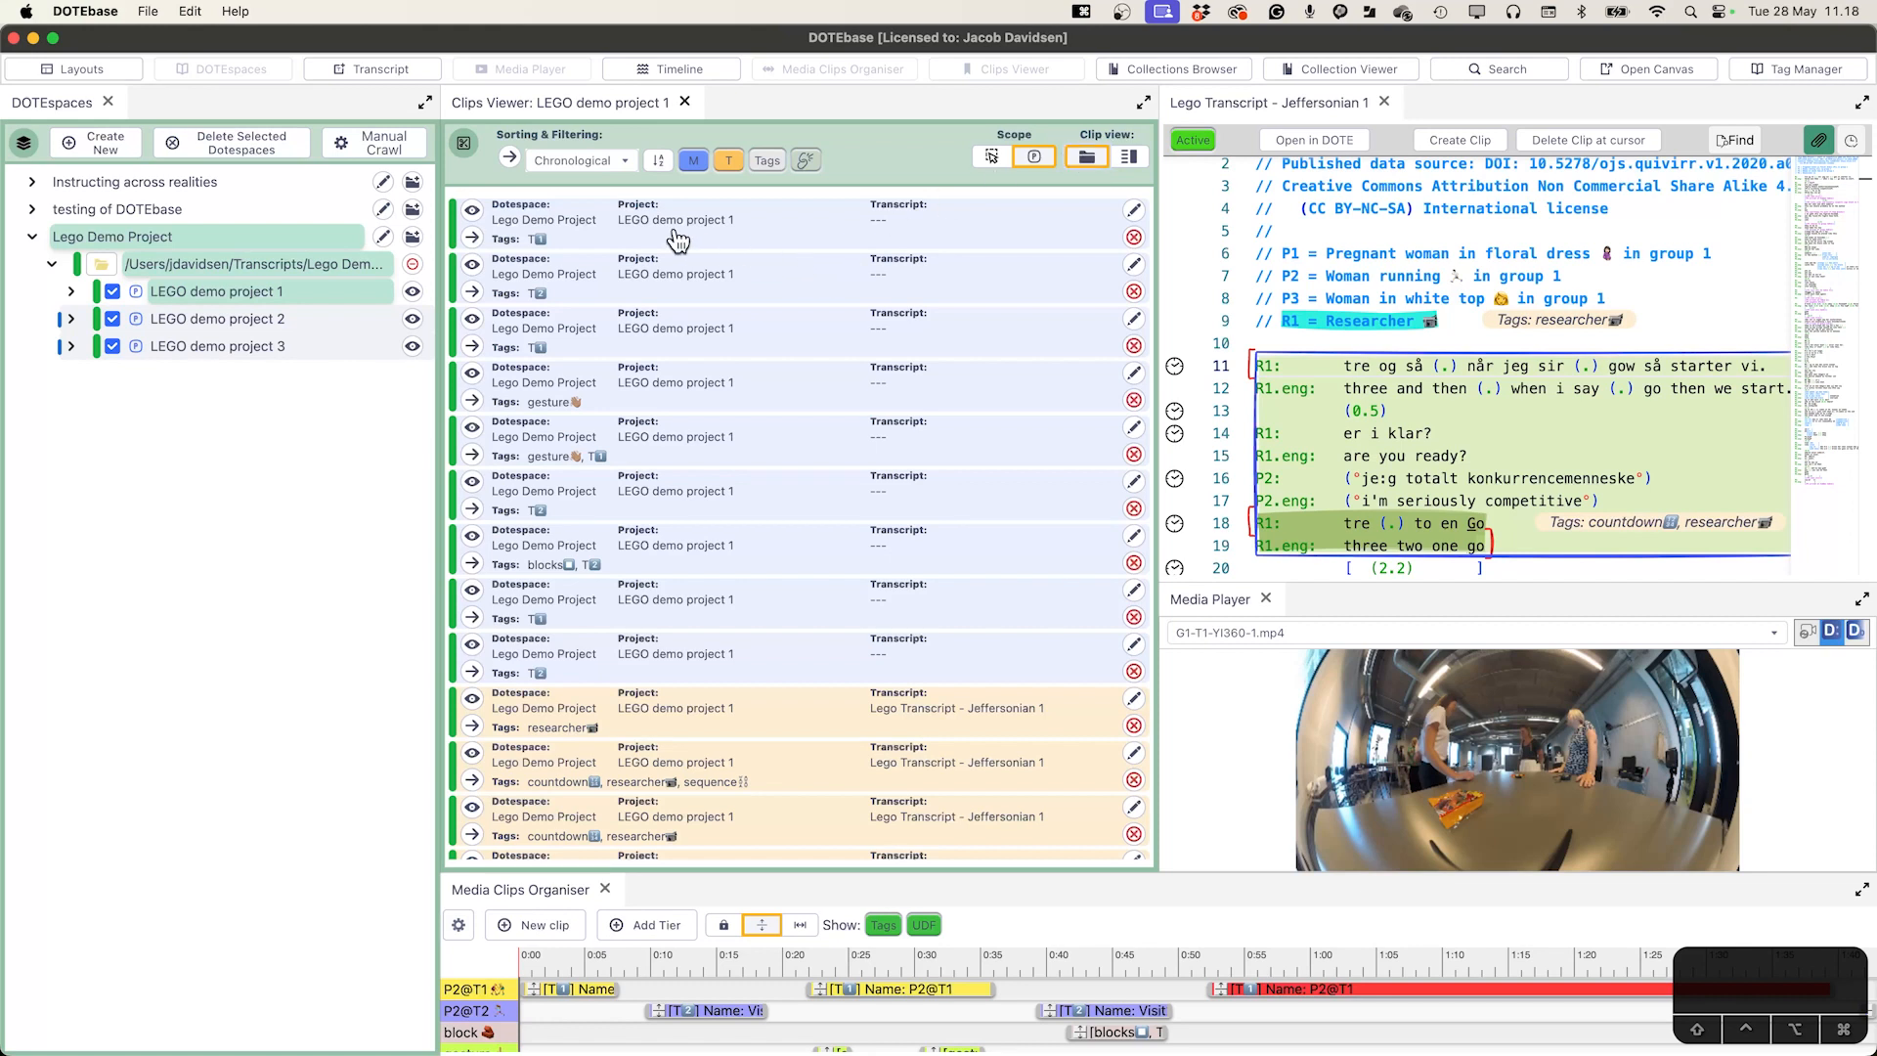
# - Change the clip sorting from Chronological to Custom and check the other sorting choices
pyautogui.click(630, 167)
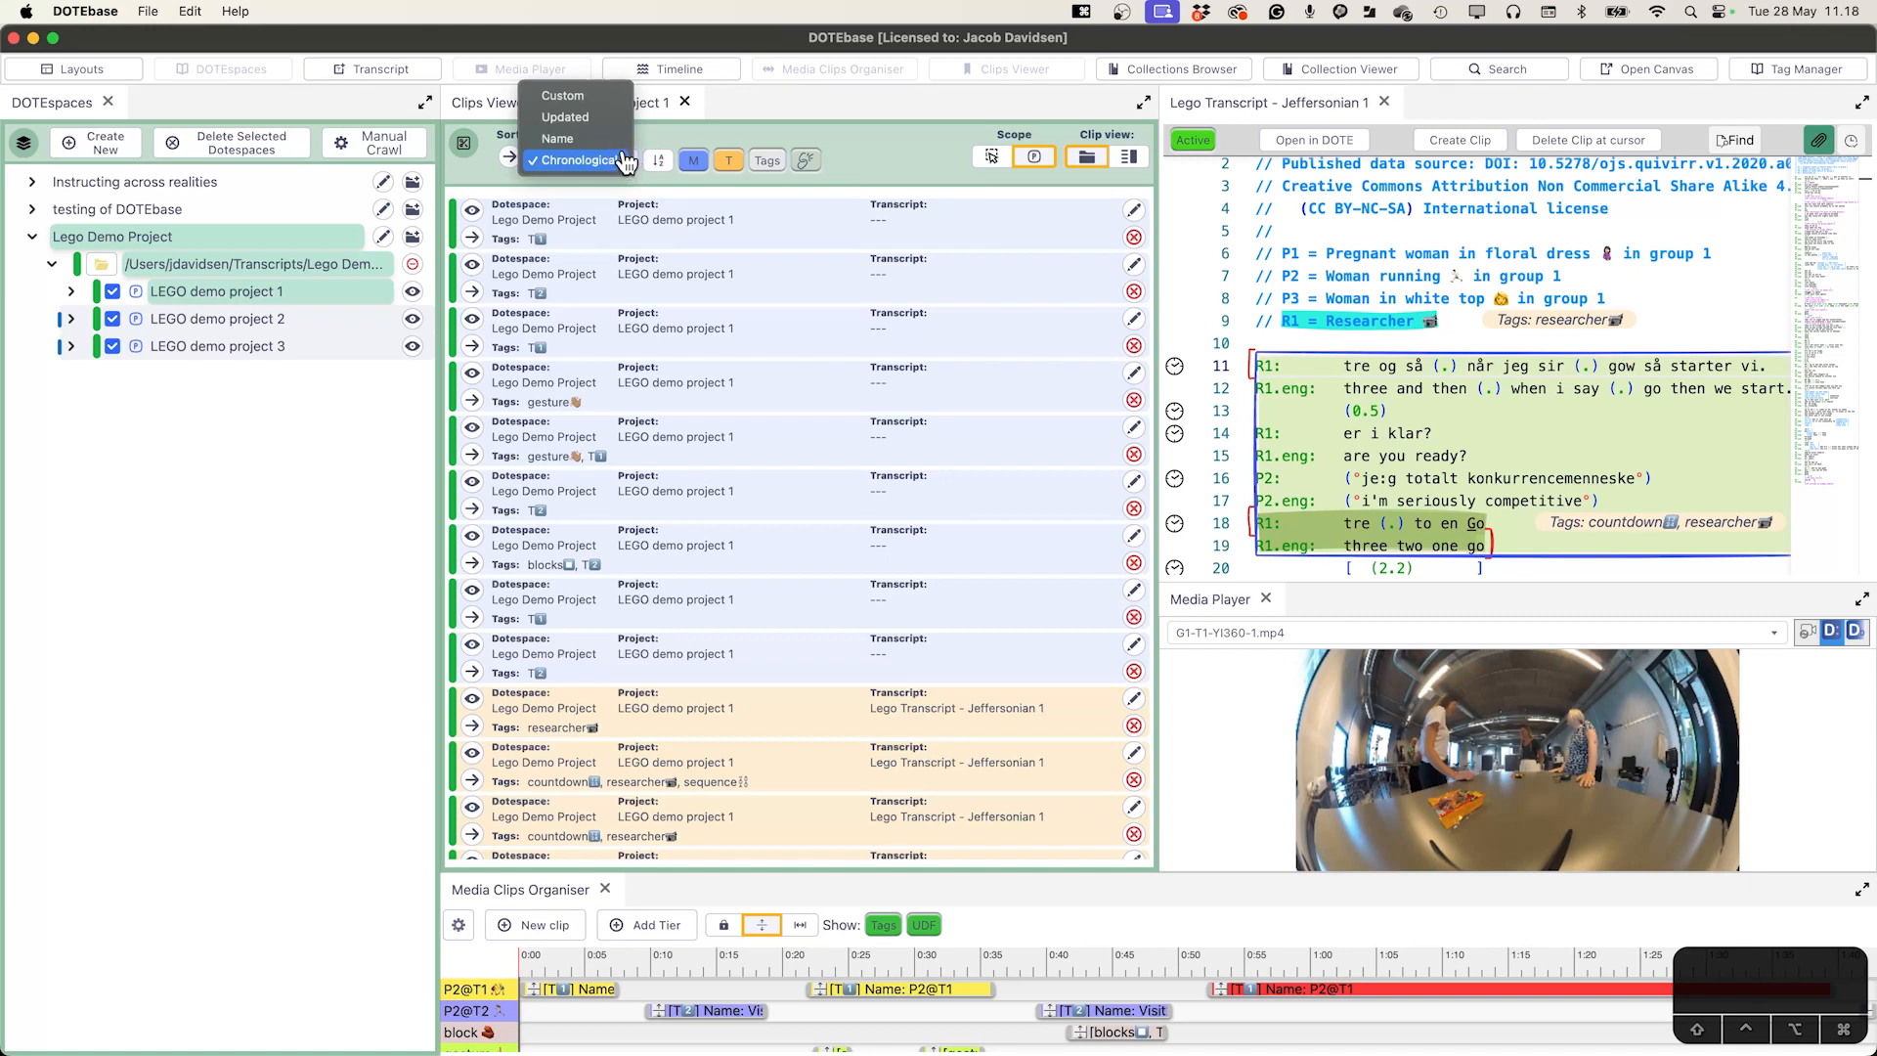
pyautogui.click(616, 96)
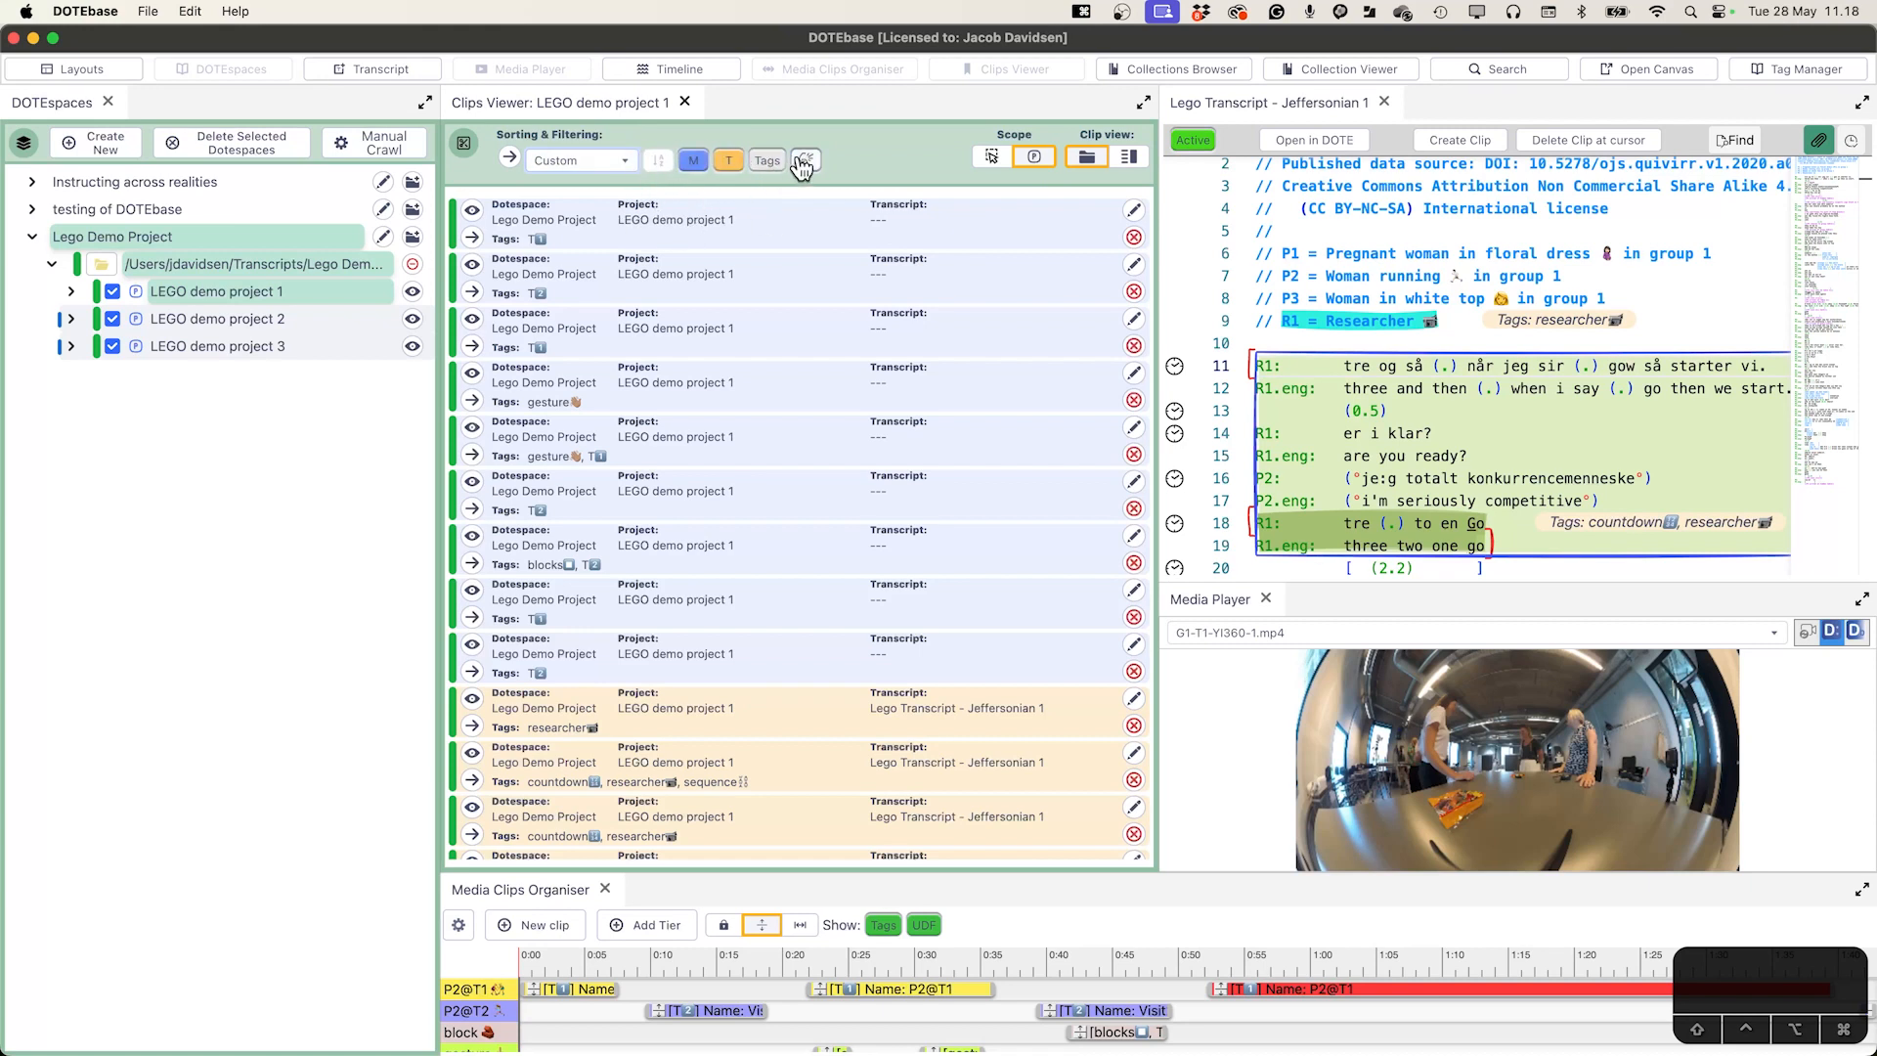
pyautogui.click(626, 162)
pyautogui.click(640, 140)
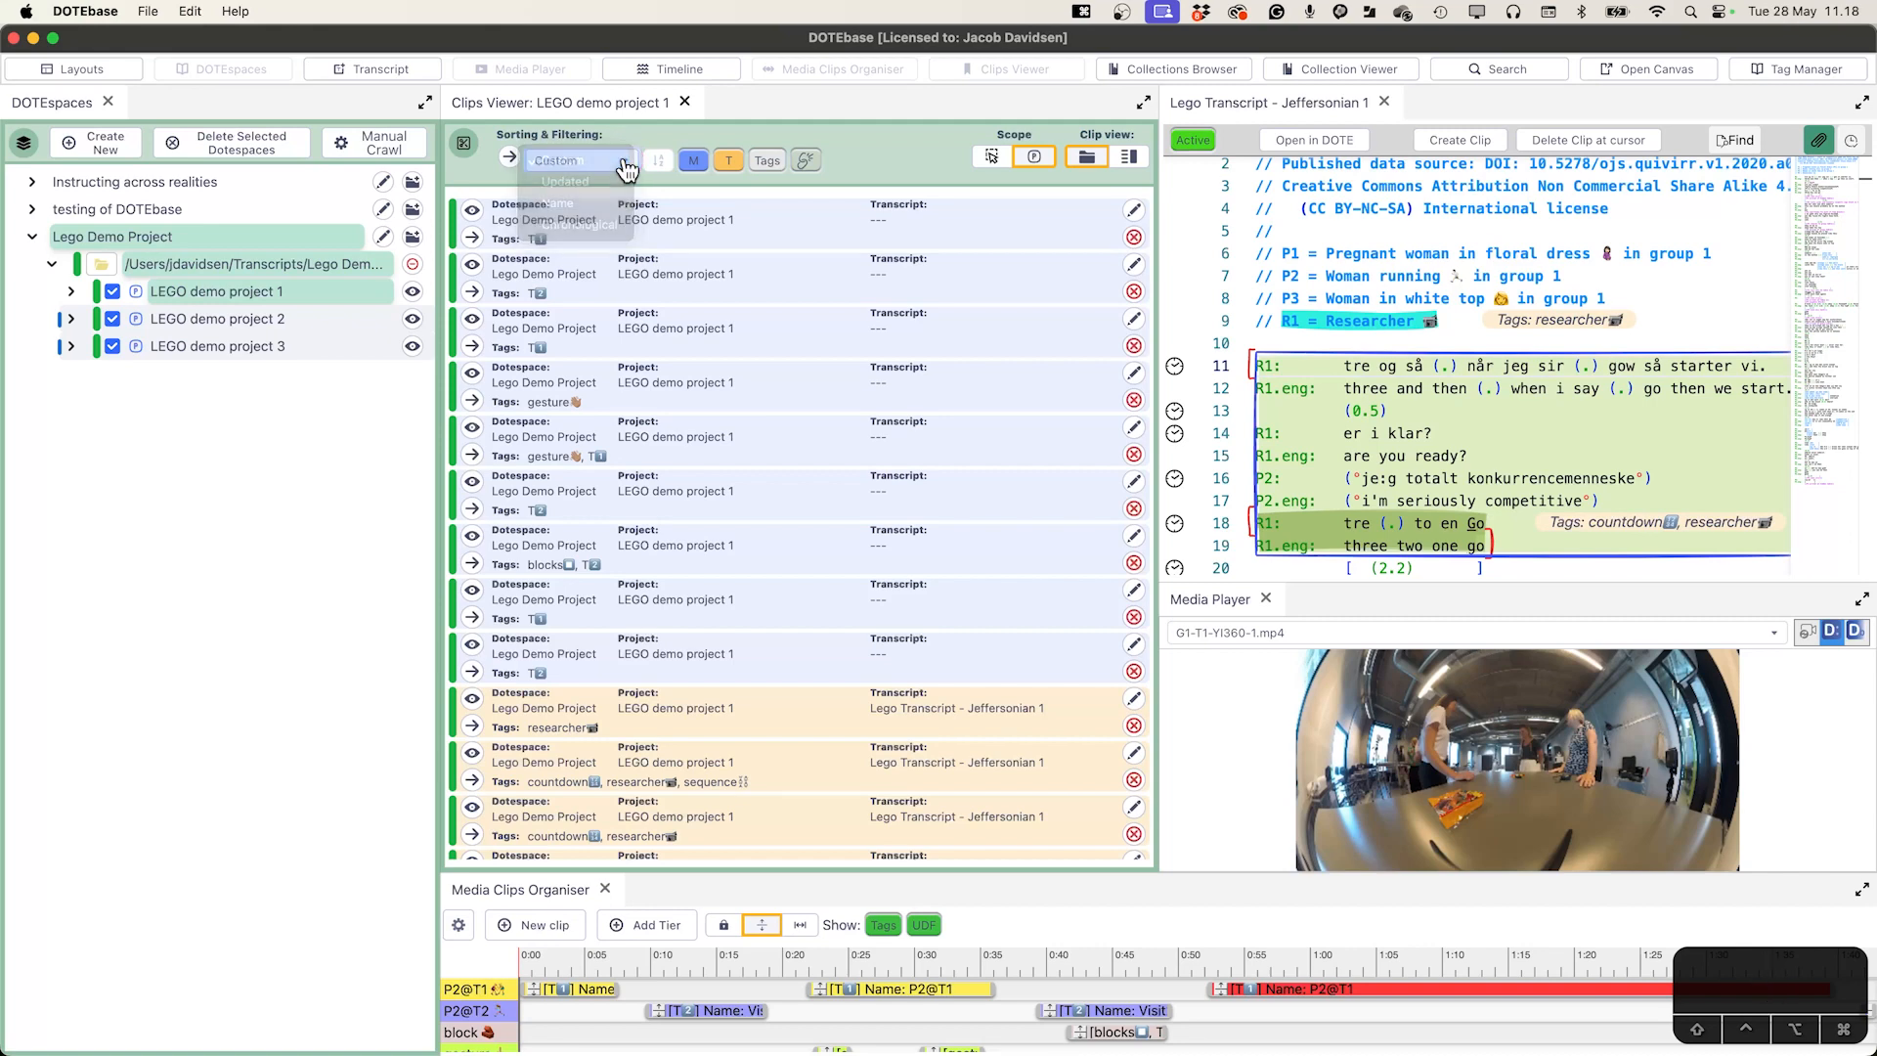
# - Expand the sorting and filtering options and show only clips with the T2 tag
pyautogui.click(510, 160)
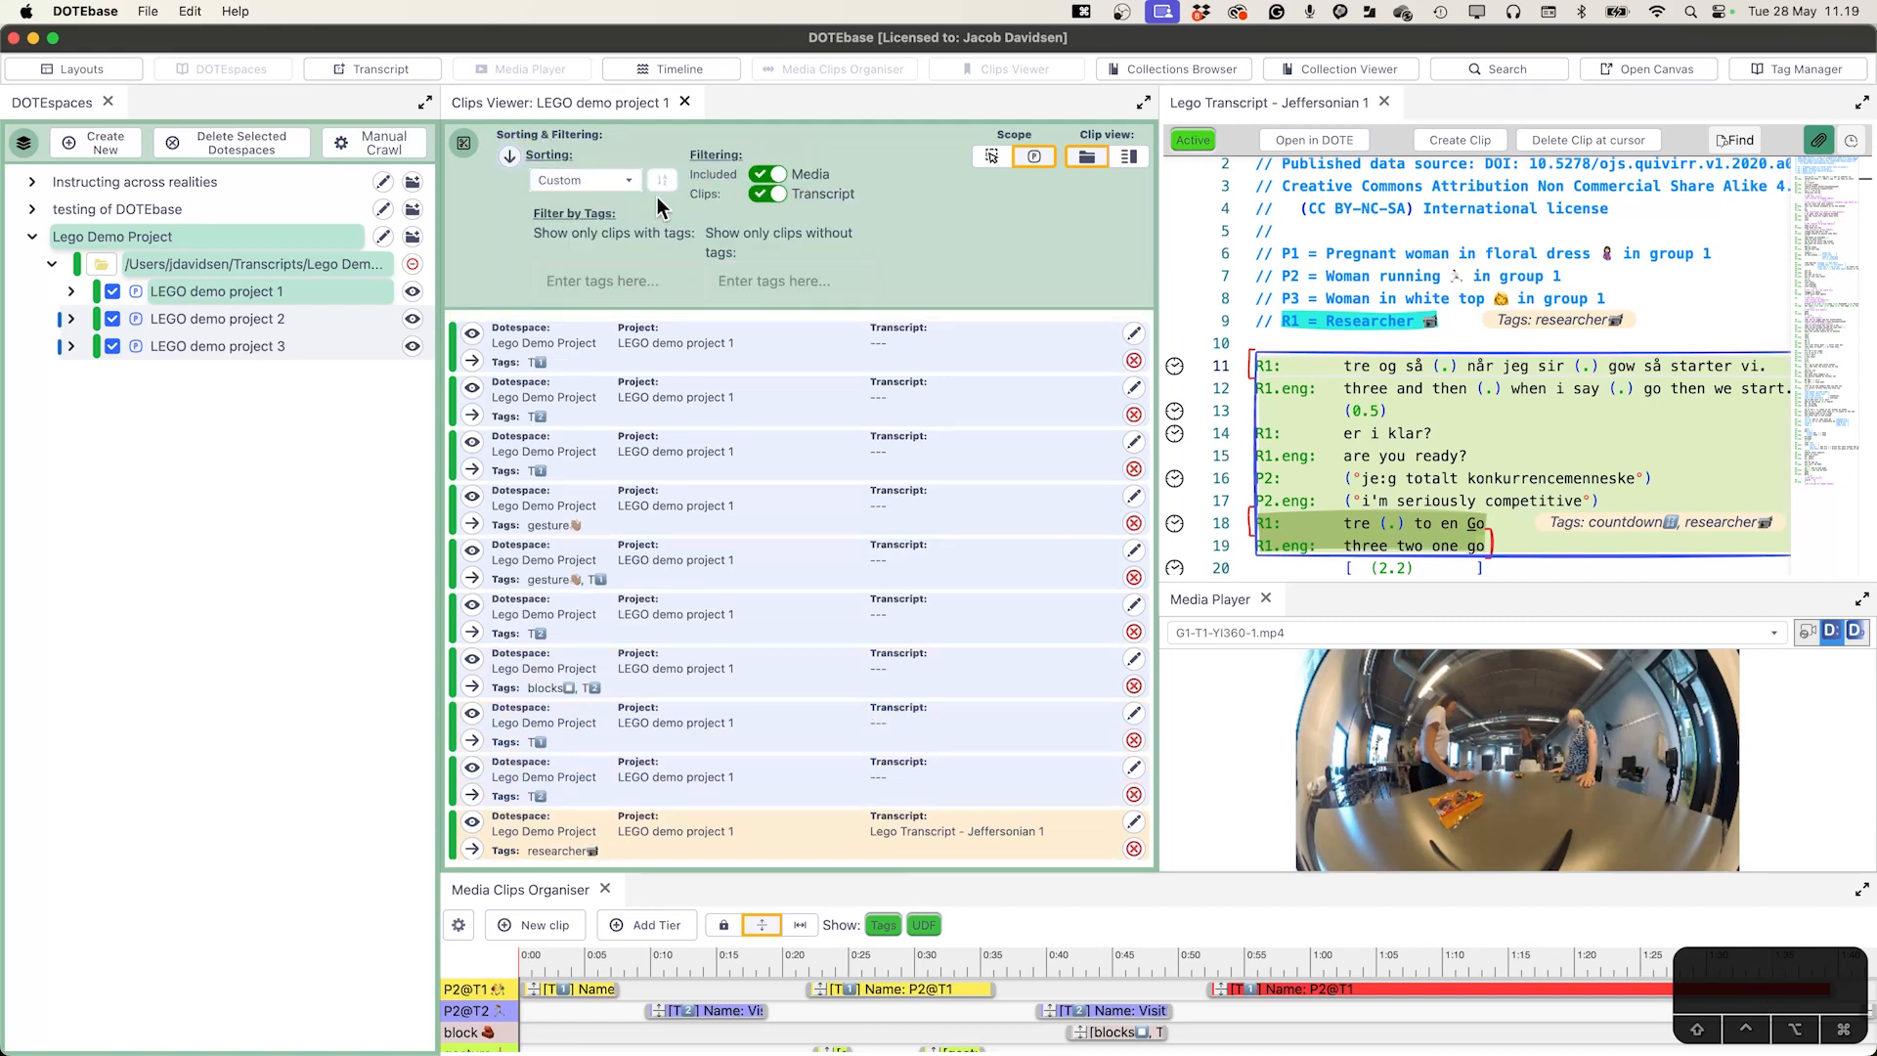
pyautogui.click(644, 279)
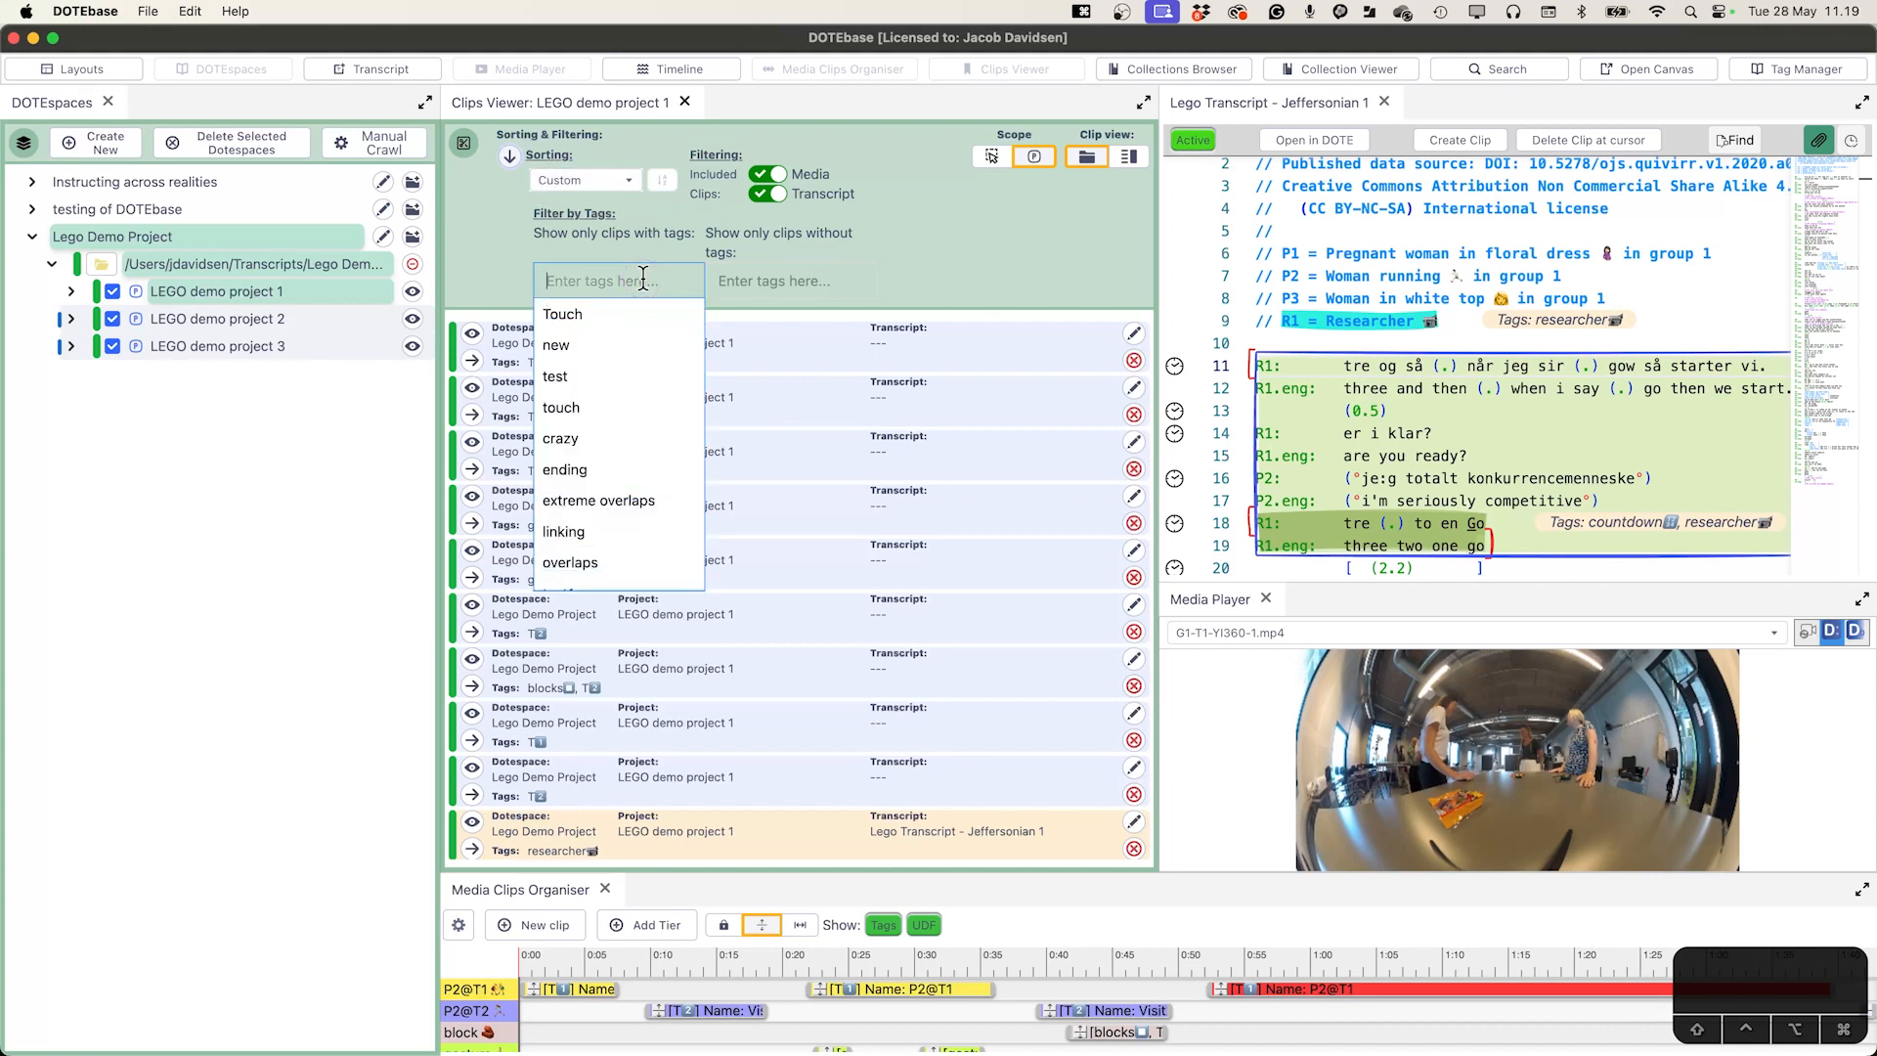
pyautogui.write('T2')
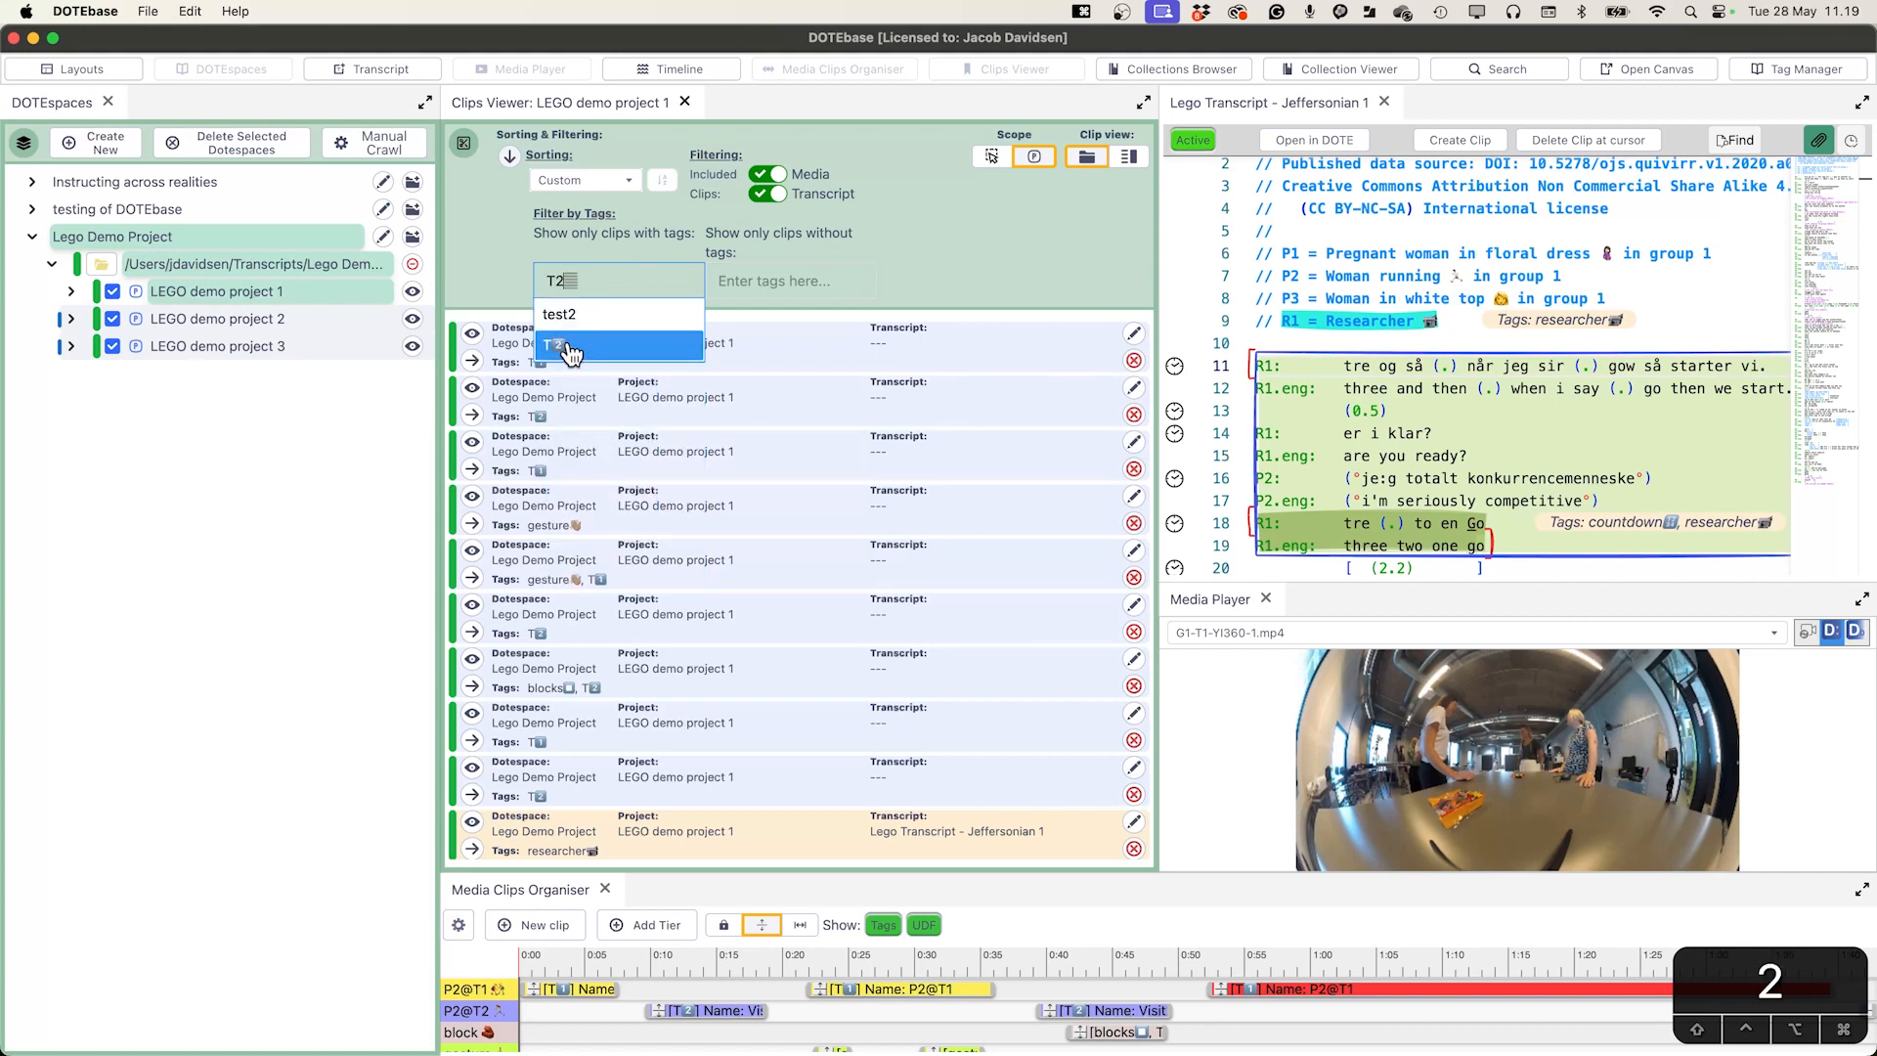
pyautogui.click(567, 348)
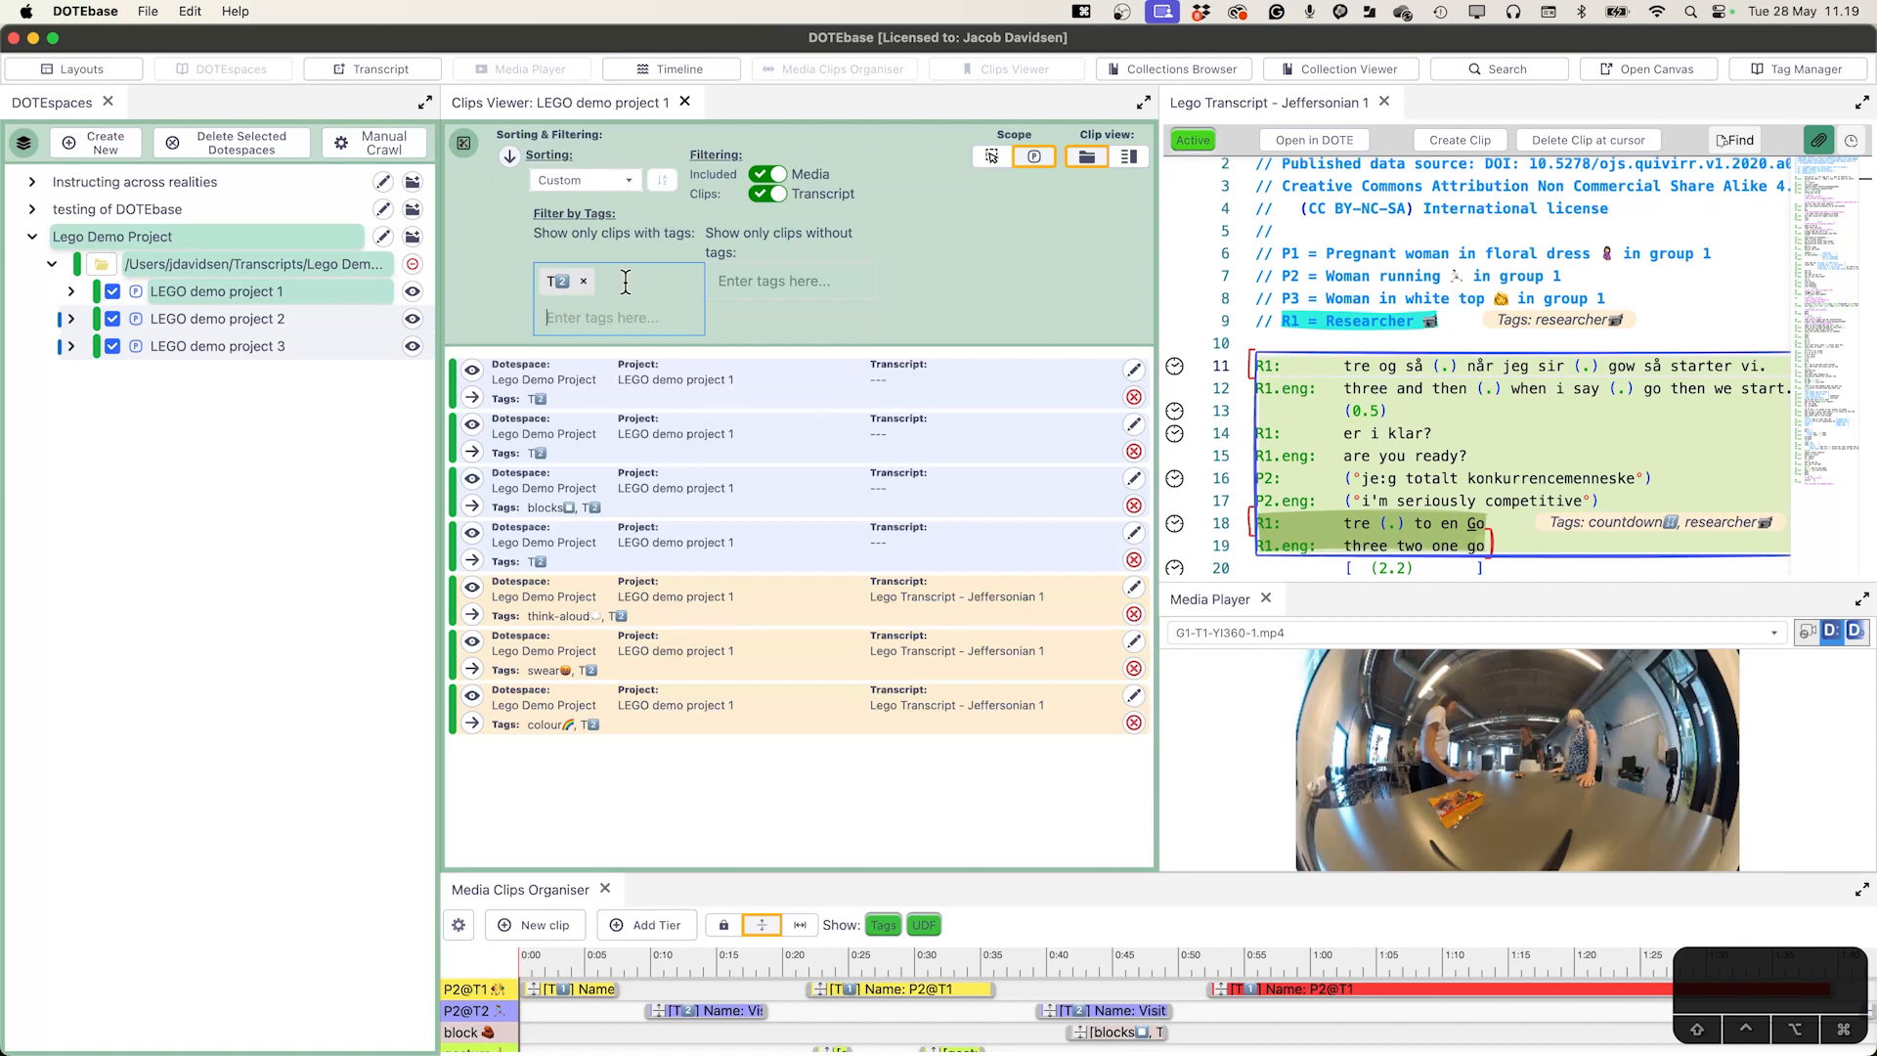
# - Remove the T2 tag from the inclusion filter and show only clips without the T2 tag
pyautogui.click(583, 283)
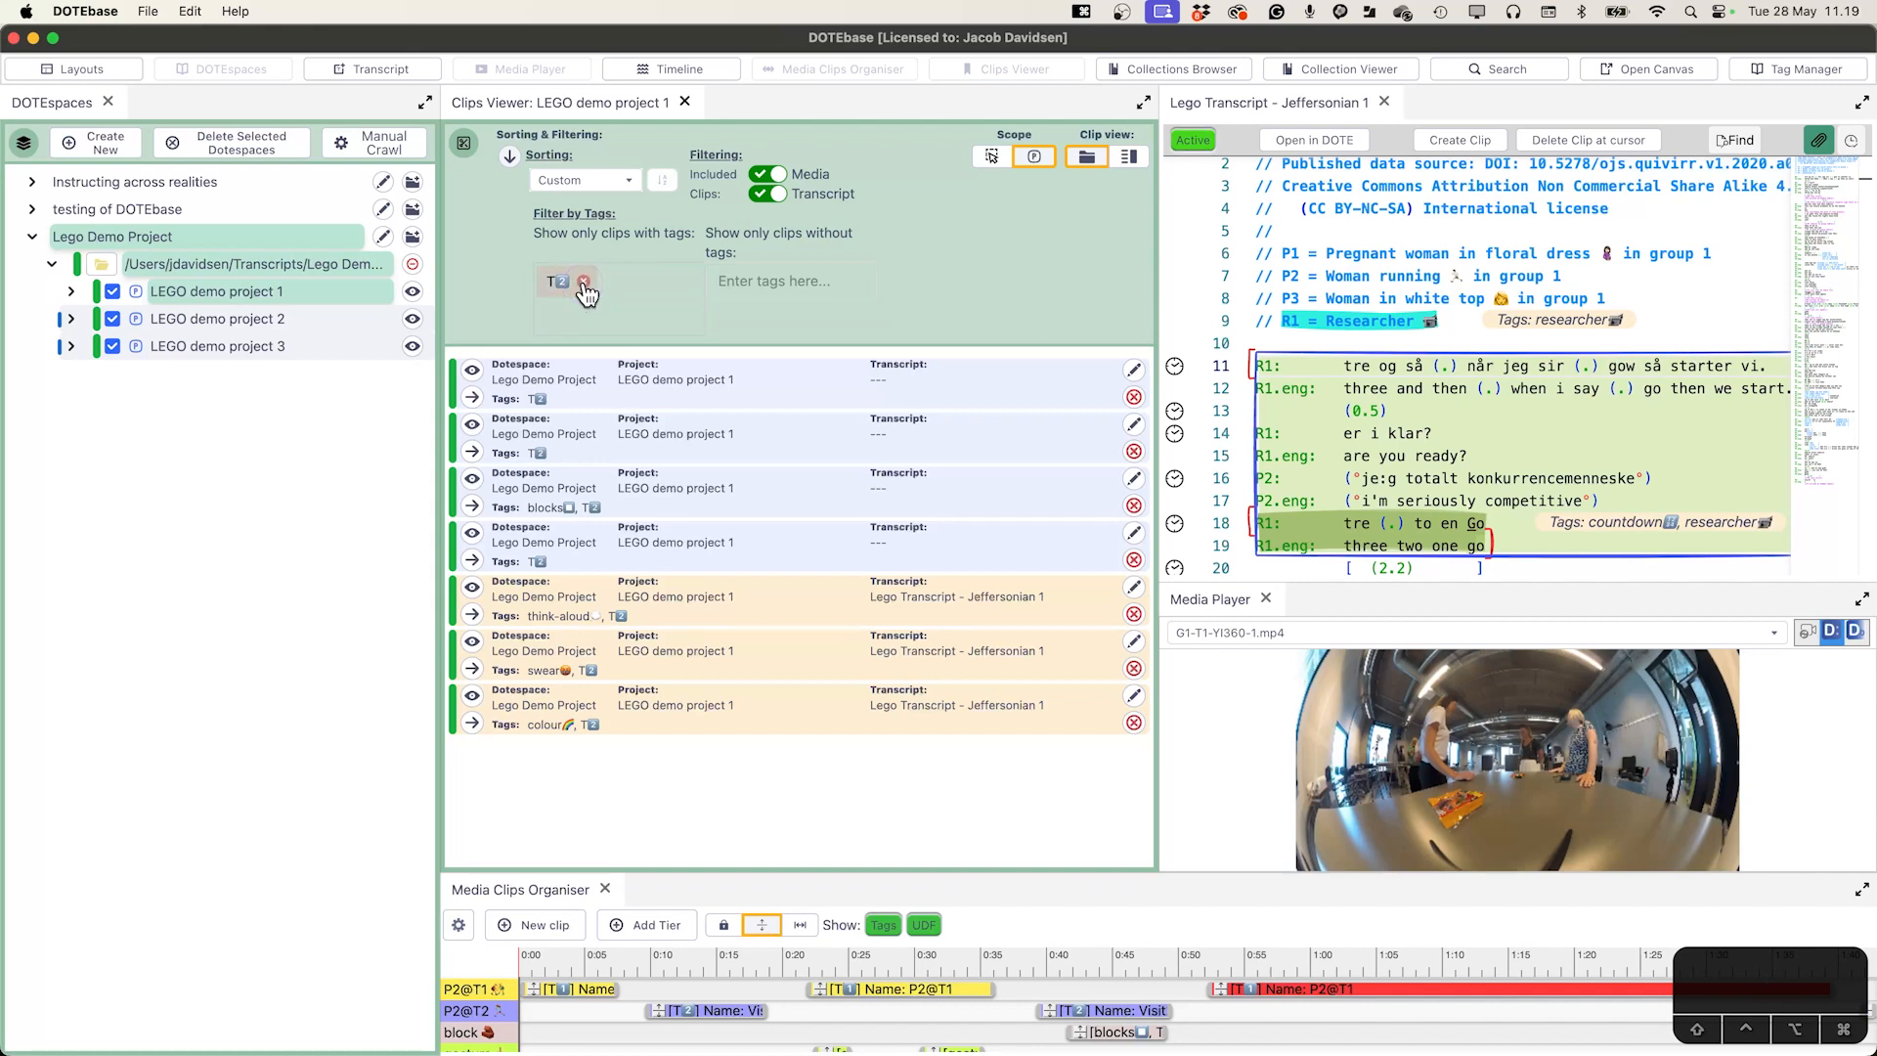
pyautogui.click(783, 282)
pyautogui.click(584, 284)
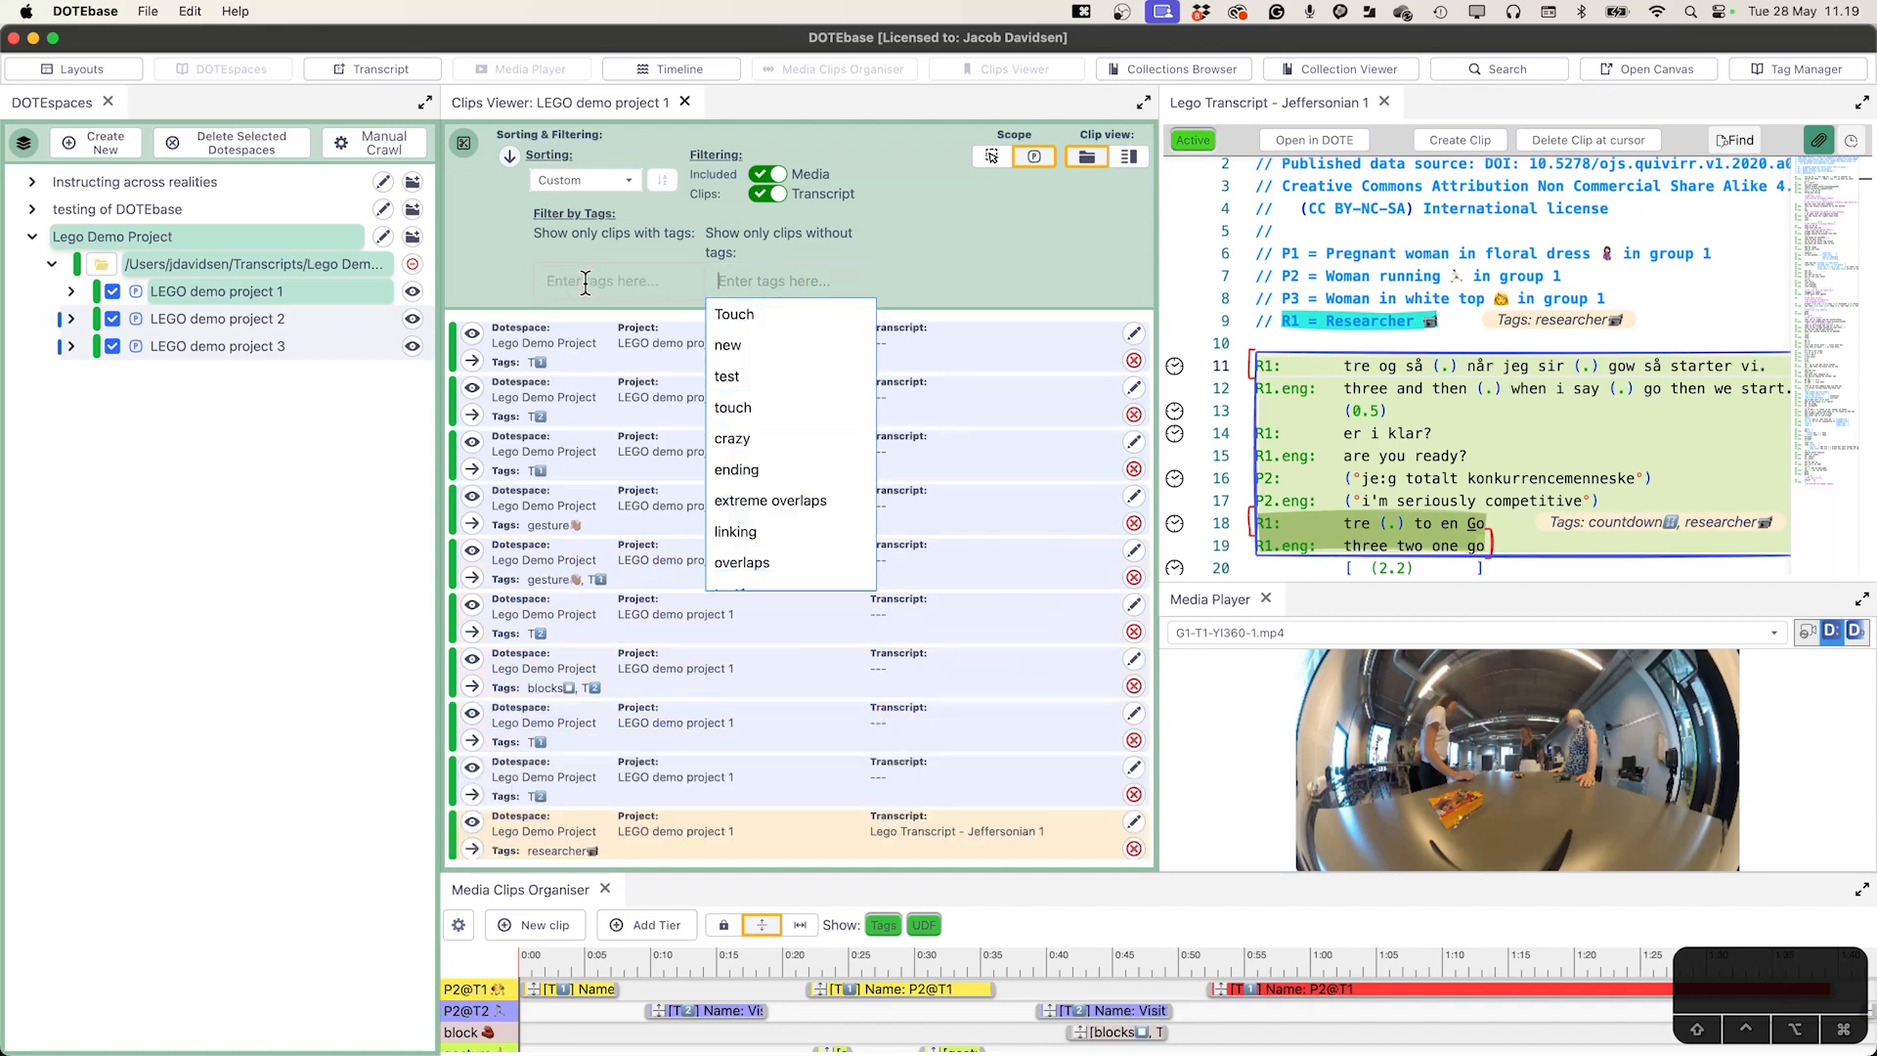
pyautogui.write('t2')
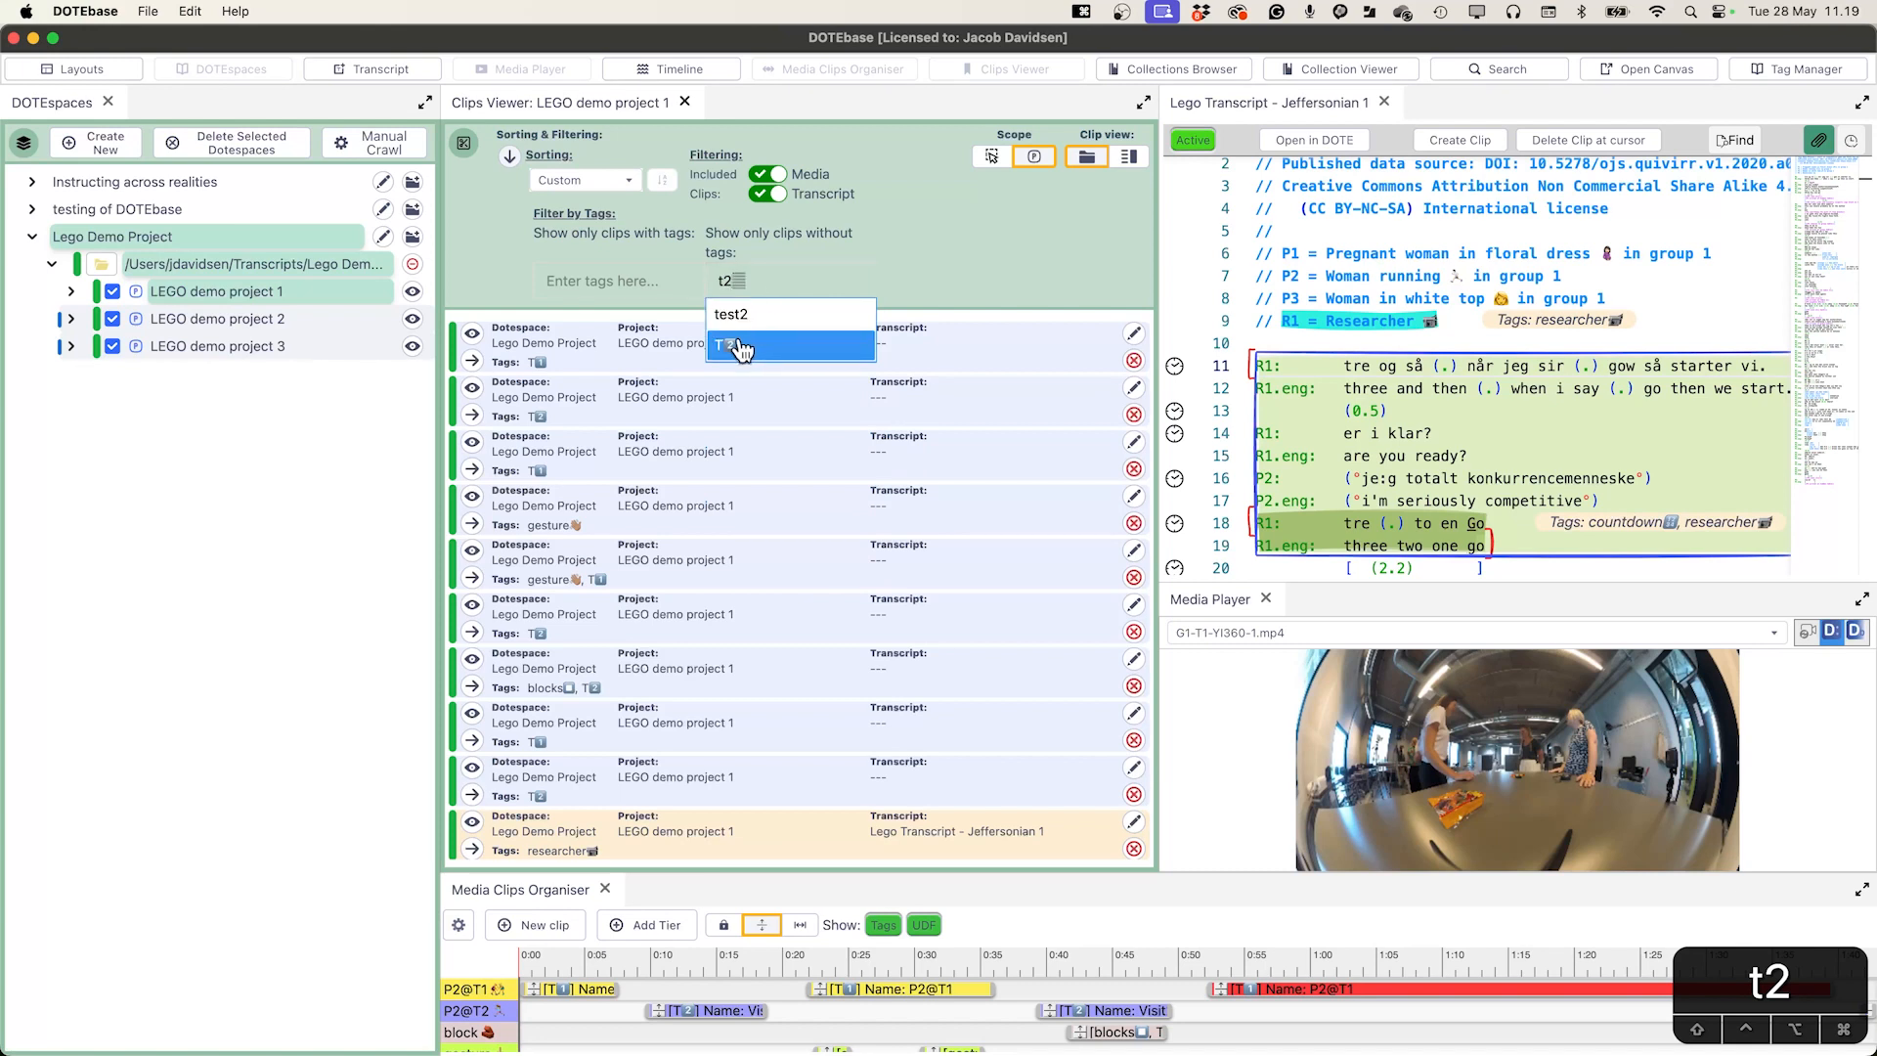
pyautogui.click(740, 343)
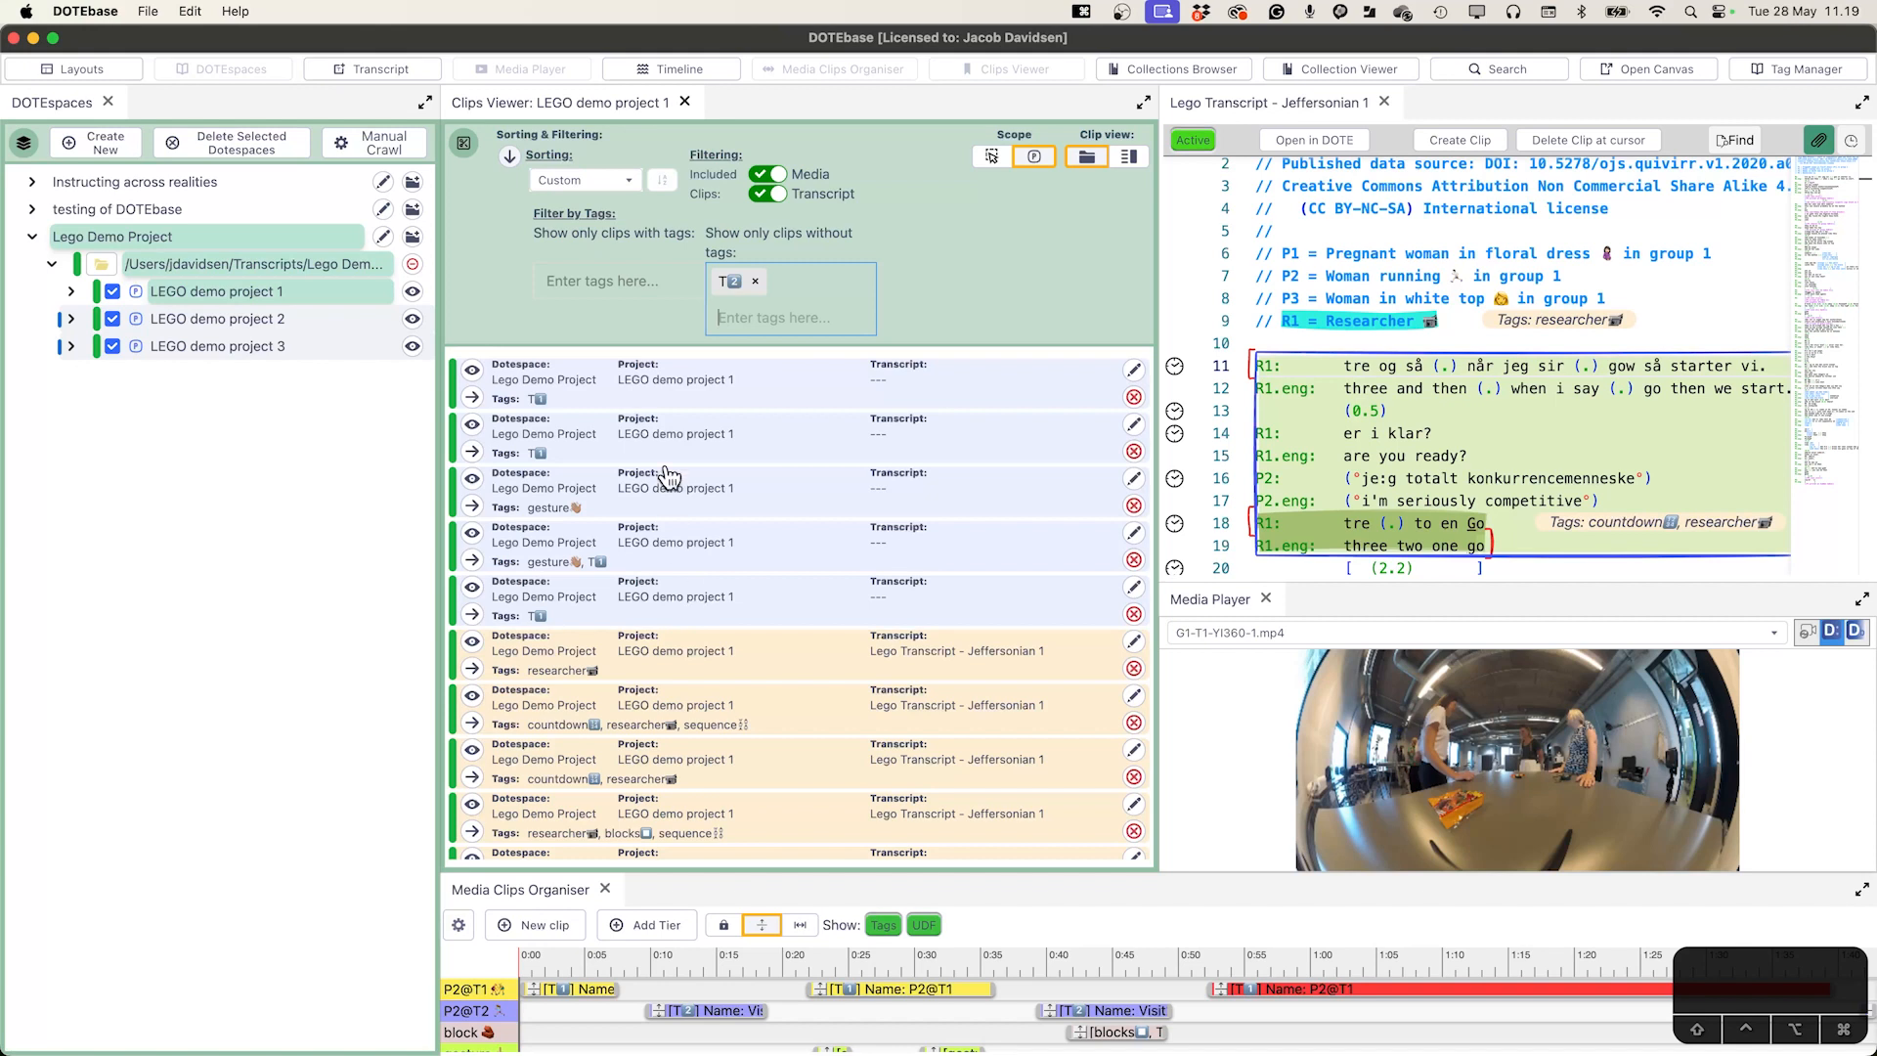
# - Clear the T2 exclusion filter and collapse the sorting and filtering options
pyautogui.click(756, 283)
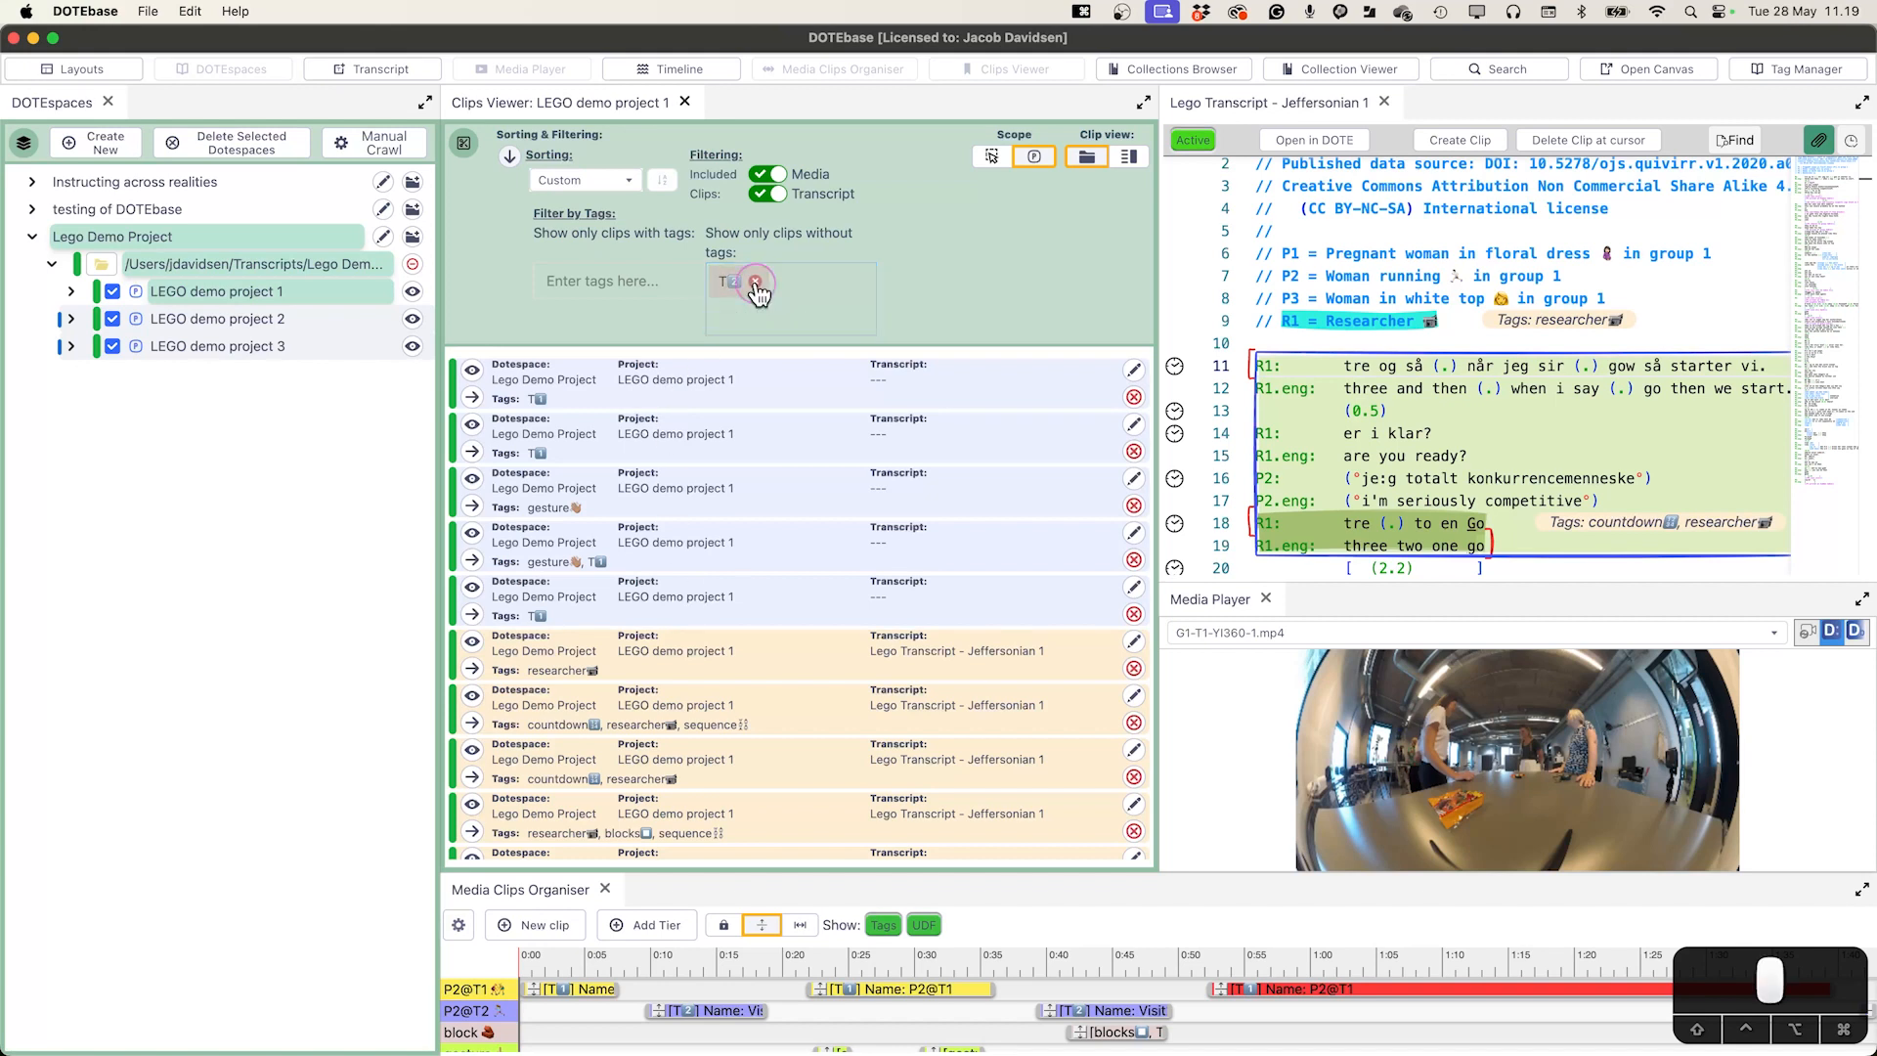
pyautogui.click(509, 152)
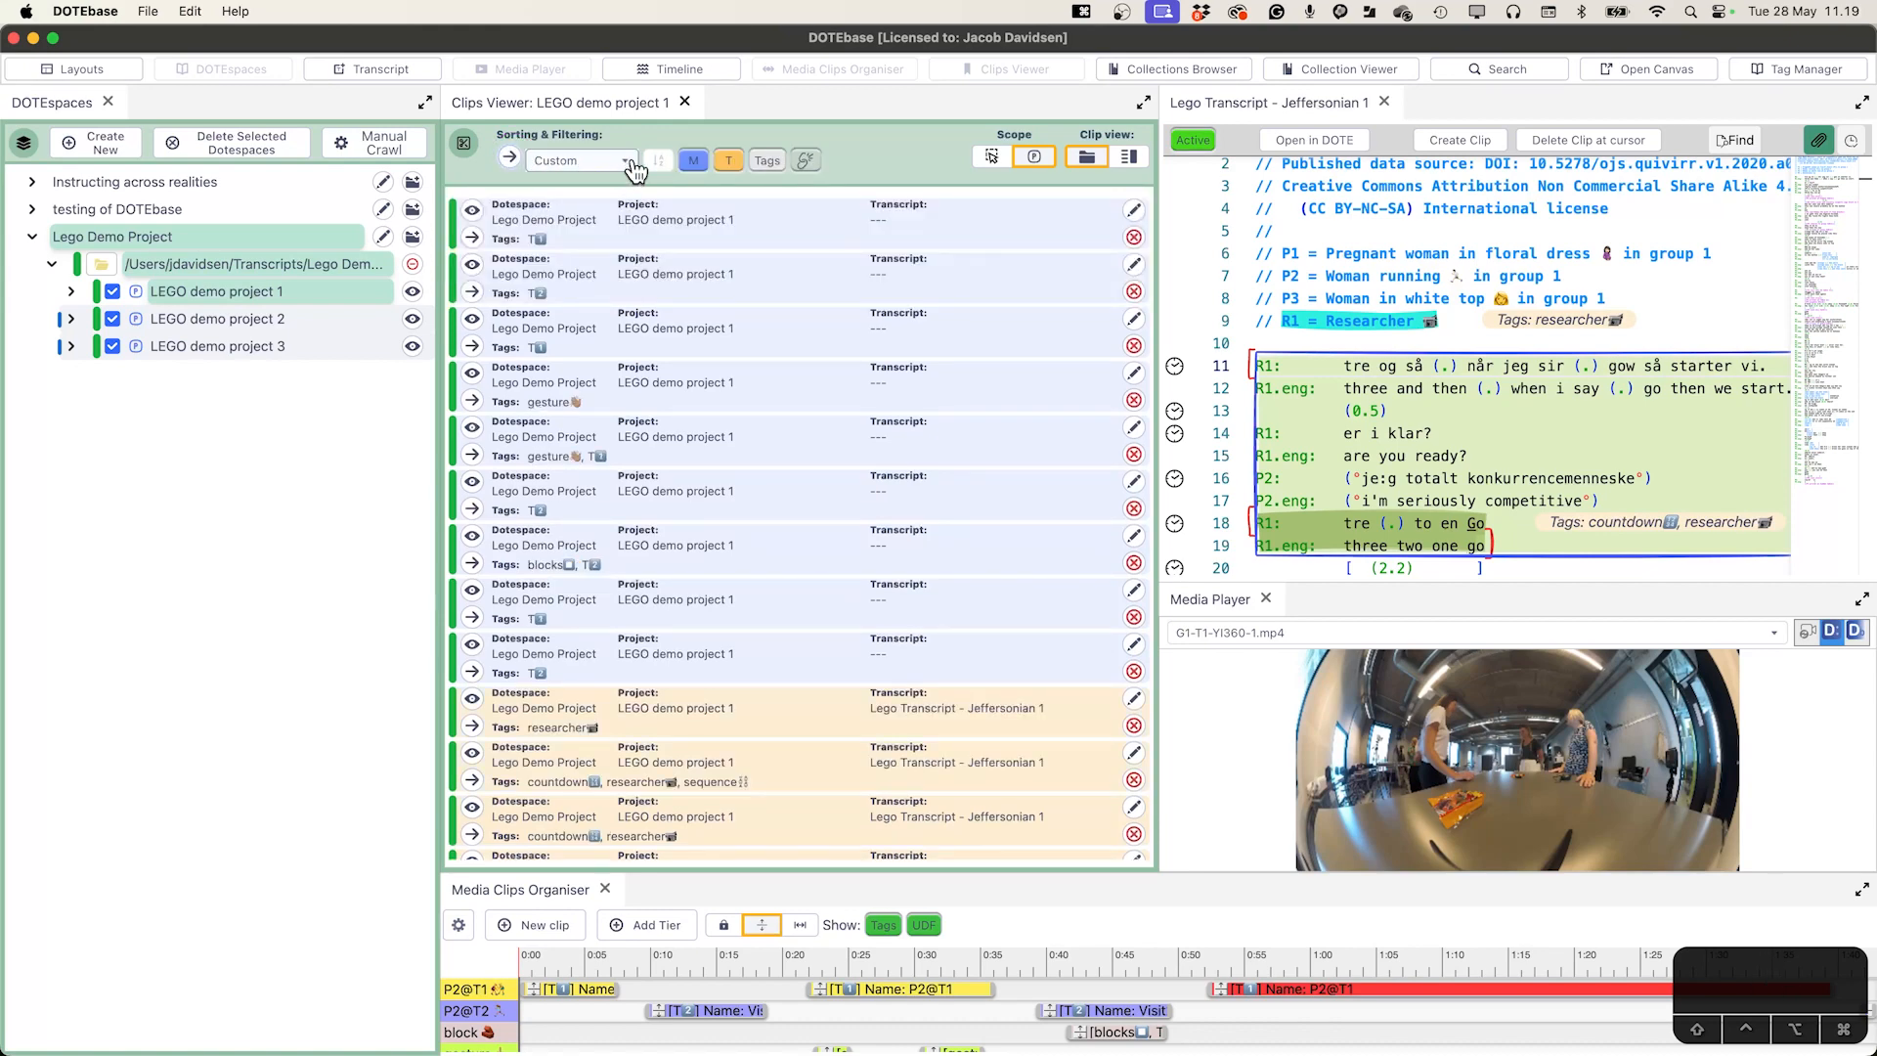
# - Sort the clips by Updated, then reverse the sort direction and switch it back
pyautogui.click(630, 166)
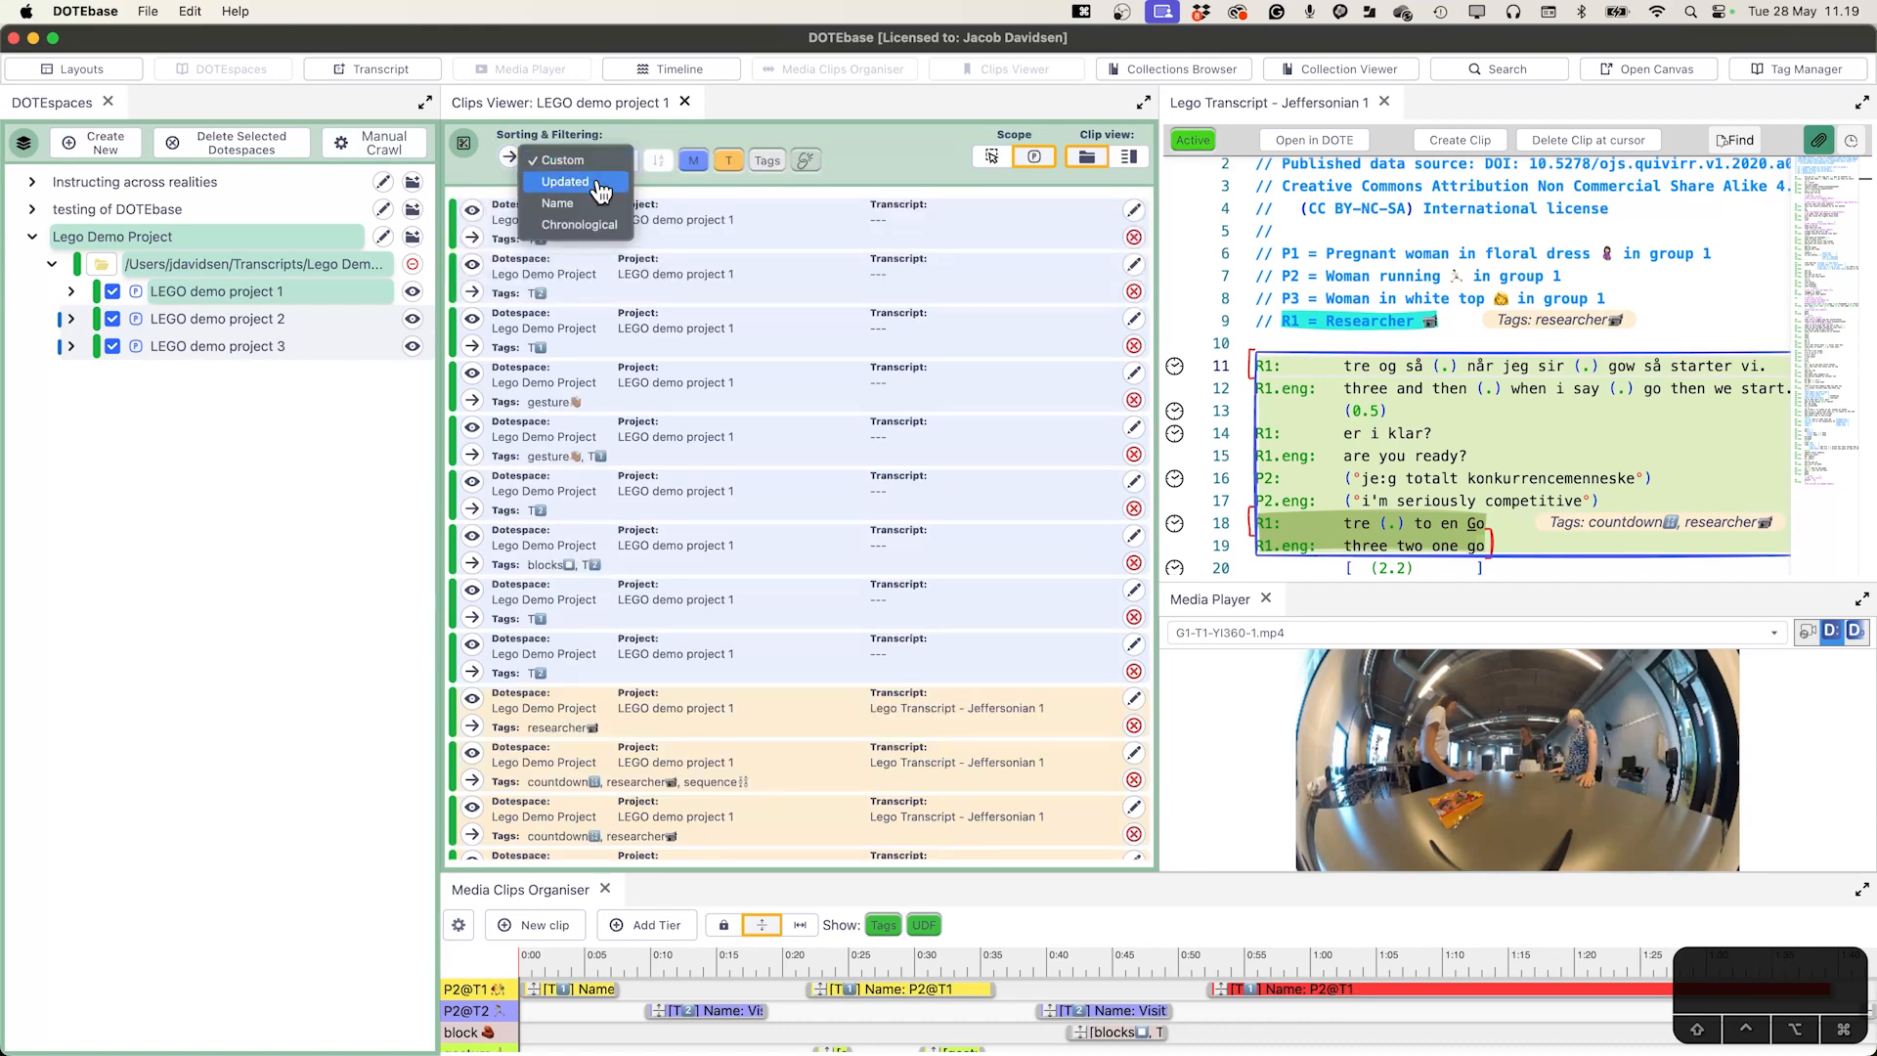
pyautogui.click(600, 186)
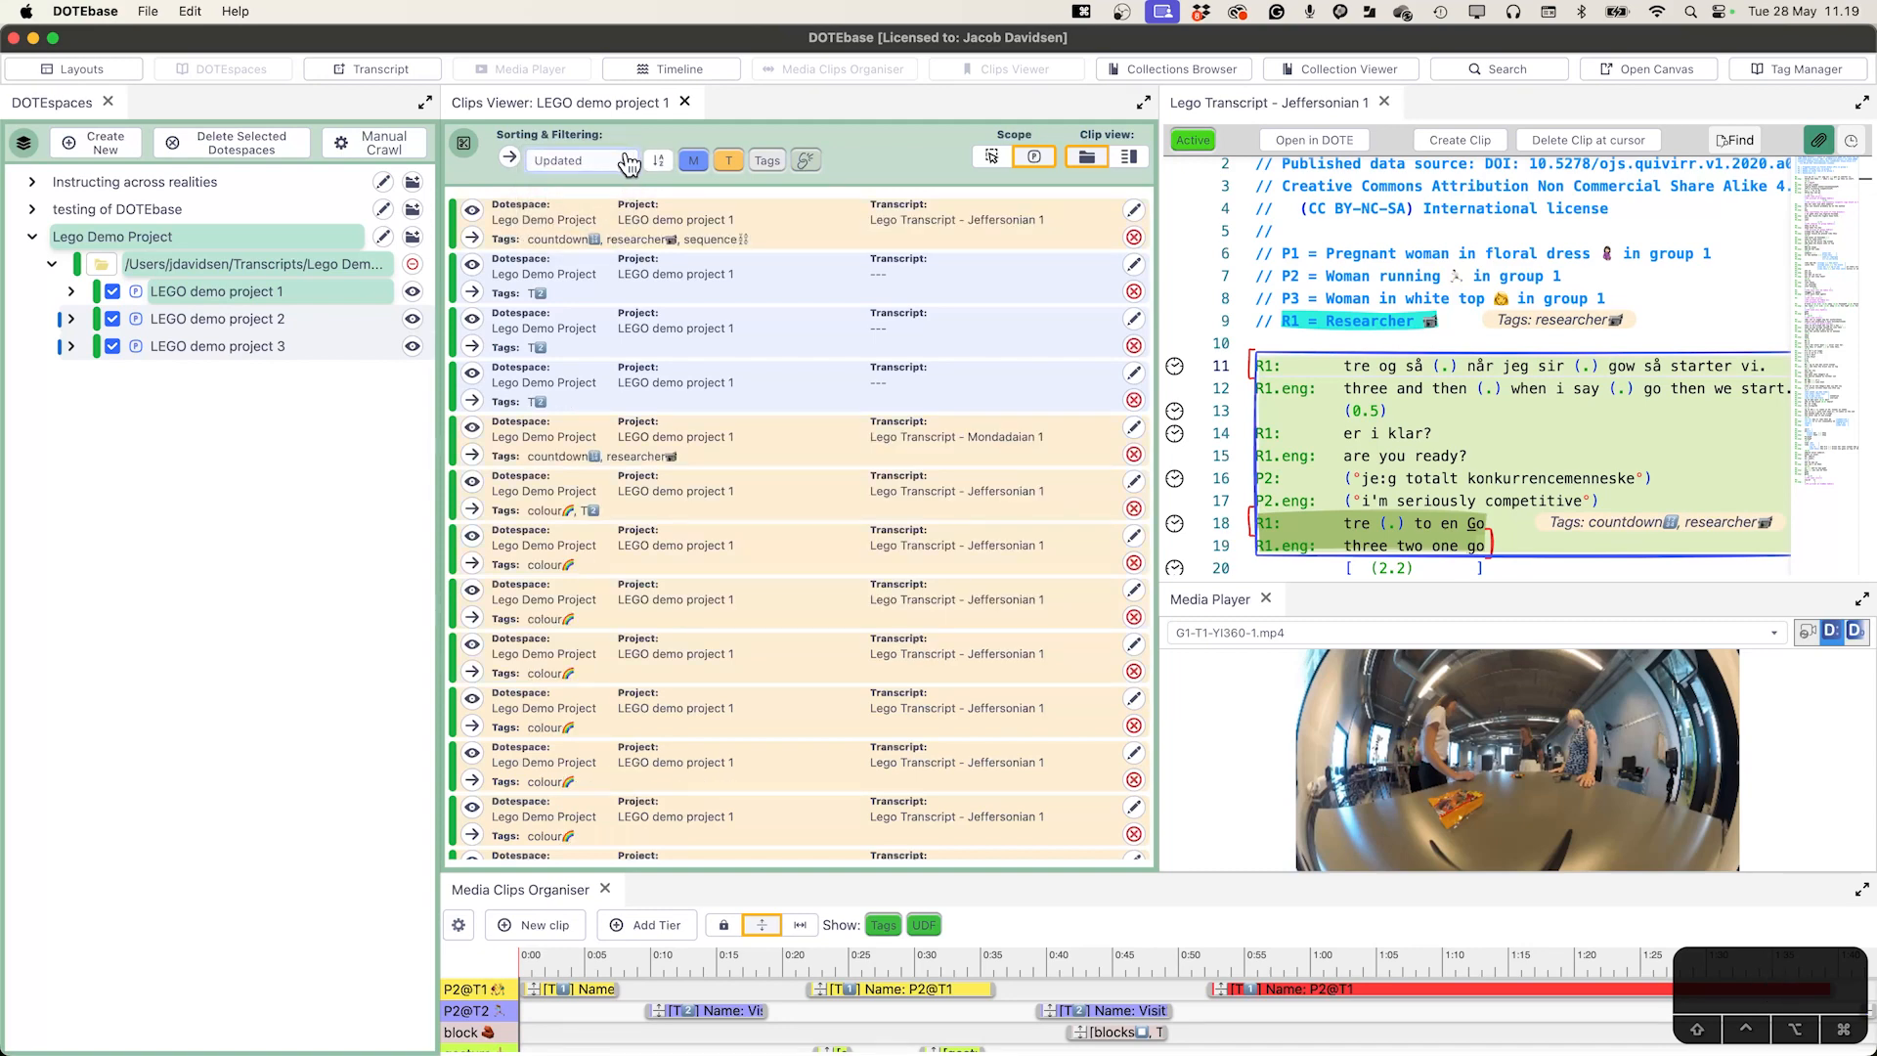
pyautogui.click(660, 162)
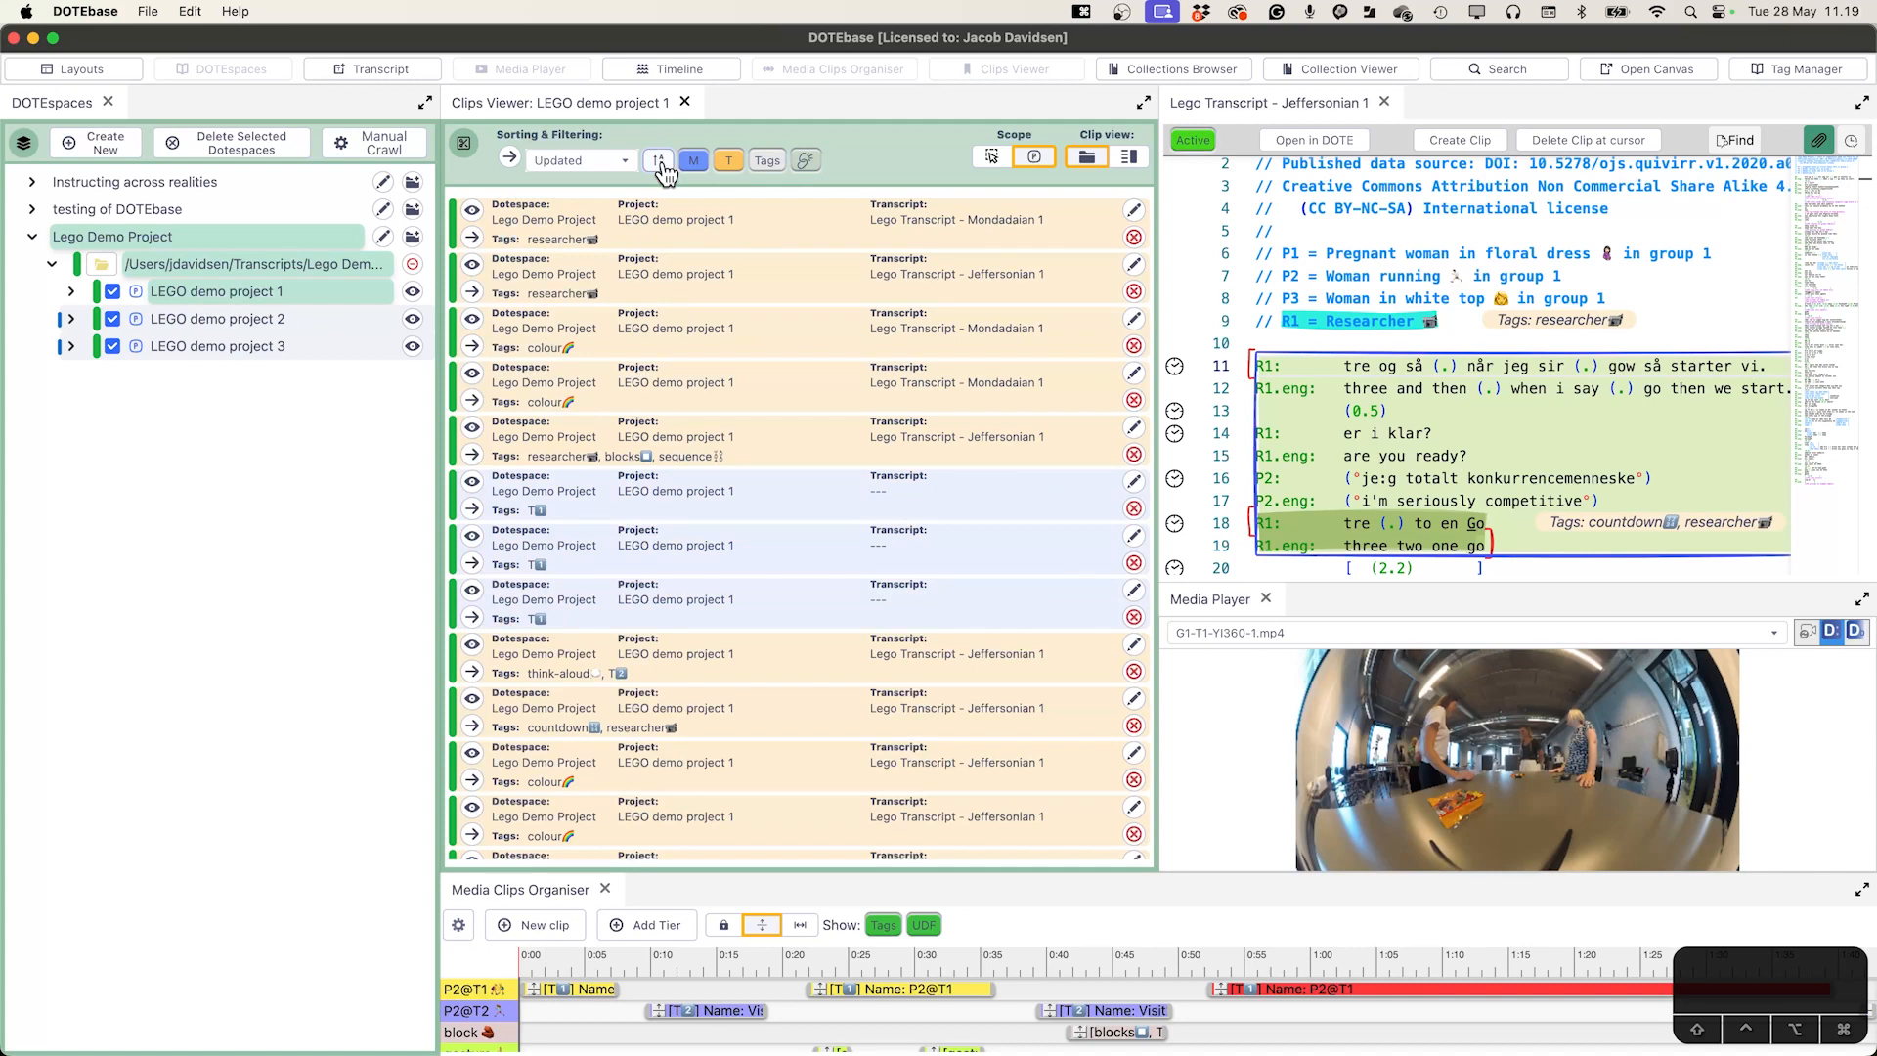
pyautogui.click(662, 168)
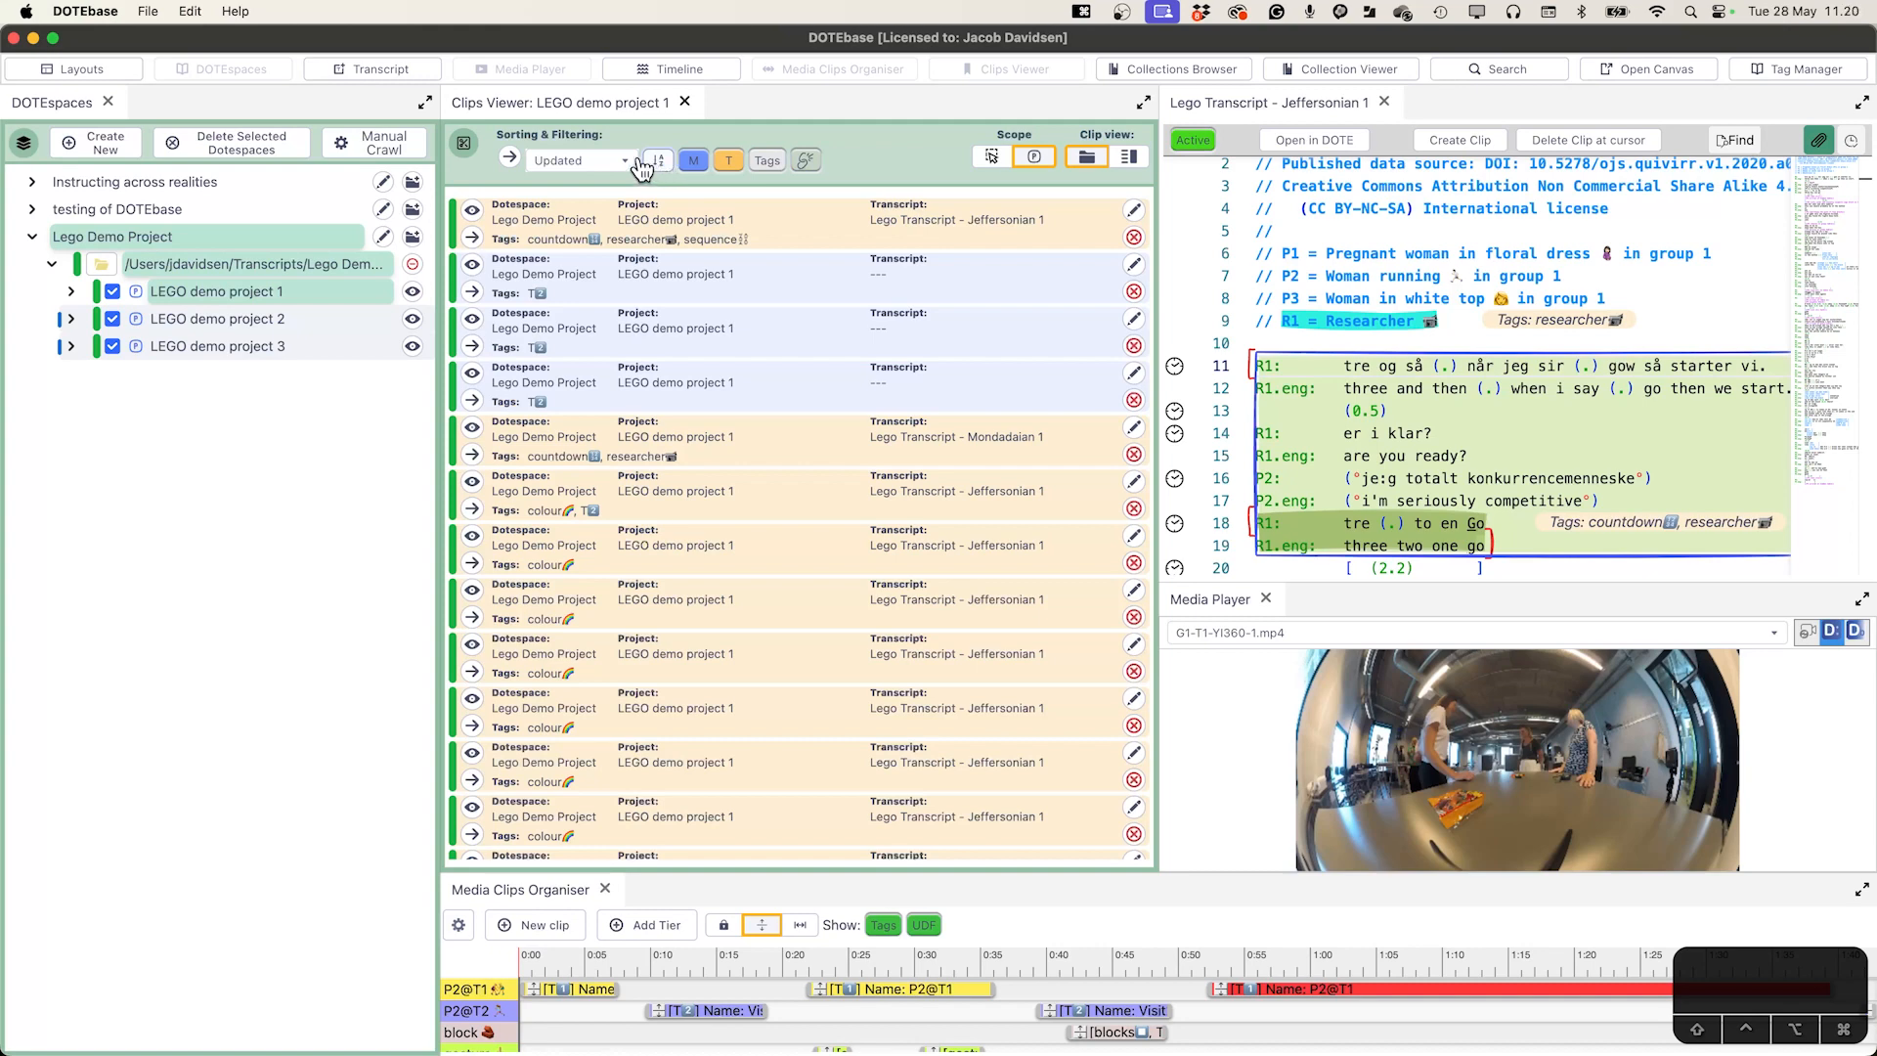
# - Sort the clips by Name and toggle the sort direction both ways
pyautogui.click(625, 163)
pyautogui.click(558, 182)
pyautogui.click(664, 166)
pyautogui.click(662, 162)
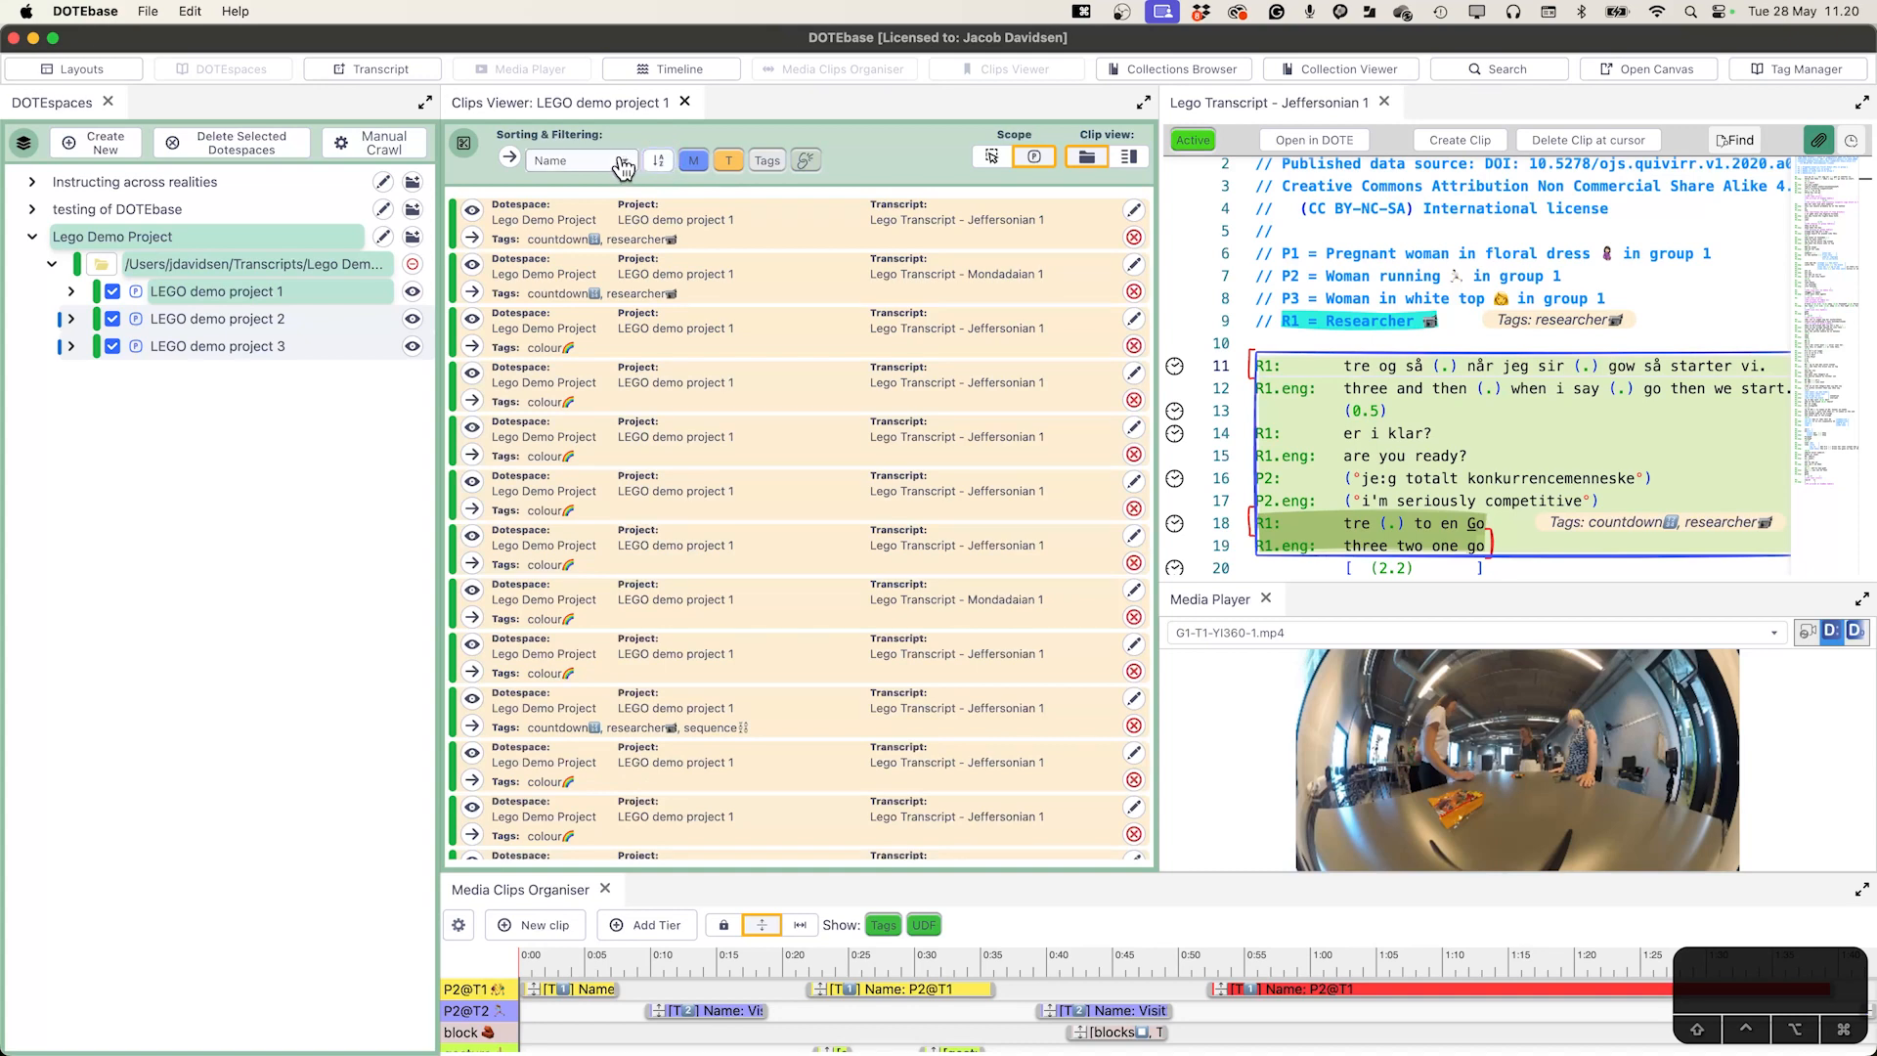
# - Sort the clips by Chronological, try the sort direction toggle, and look through the ordered clip list
pyautogui.click(620, 163)
pyautogui.click(604, 182)
pyautogui.click(661, 167)
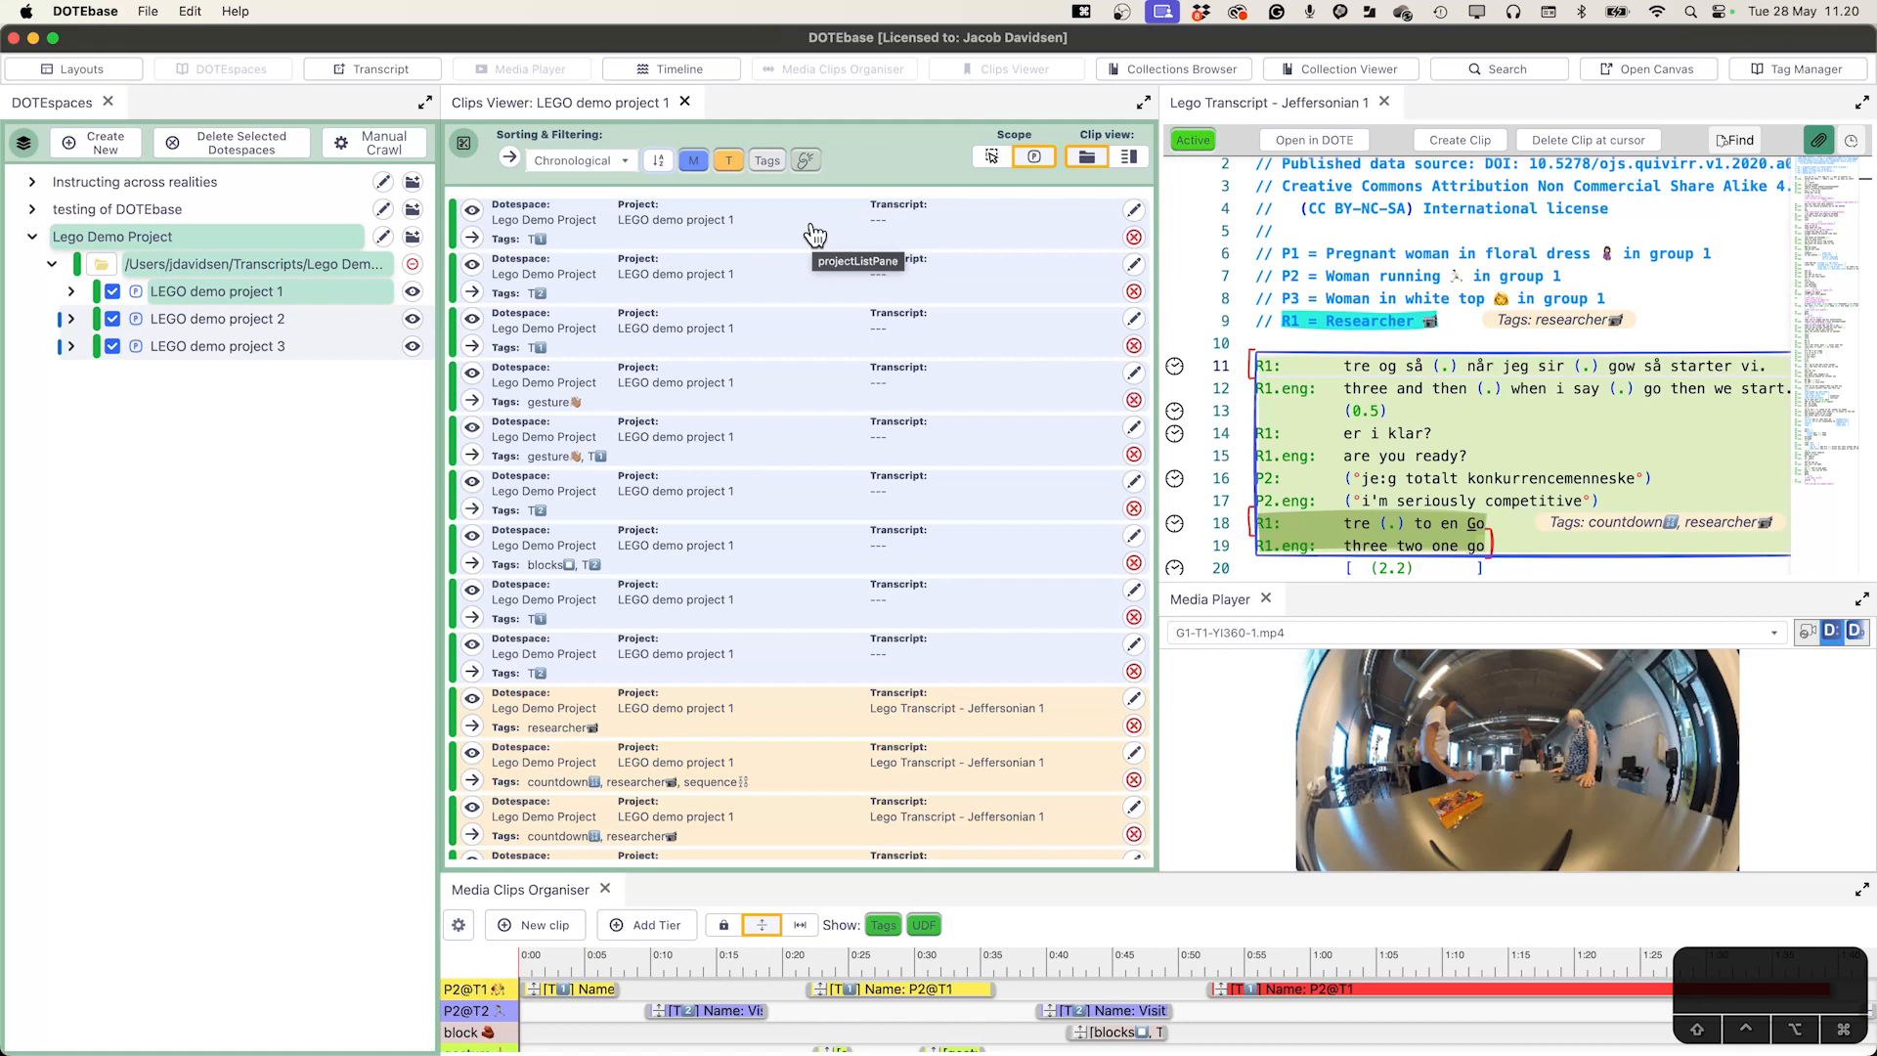
pyautogui.scroll(-10, 817, 235)
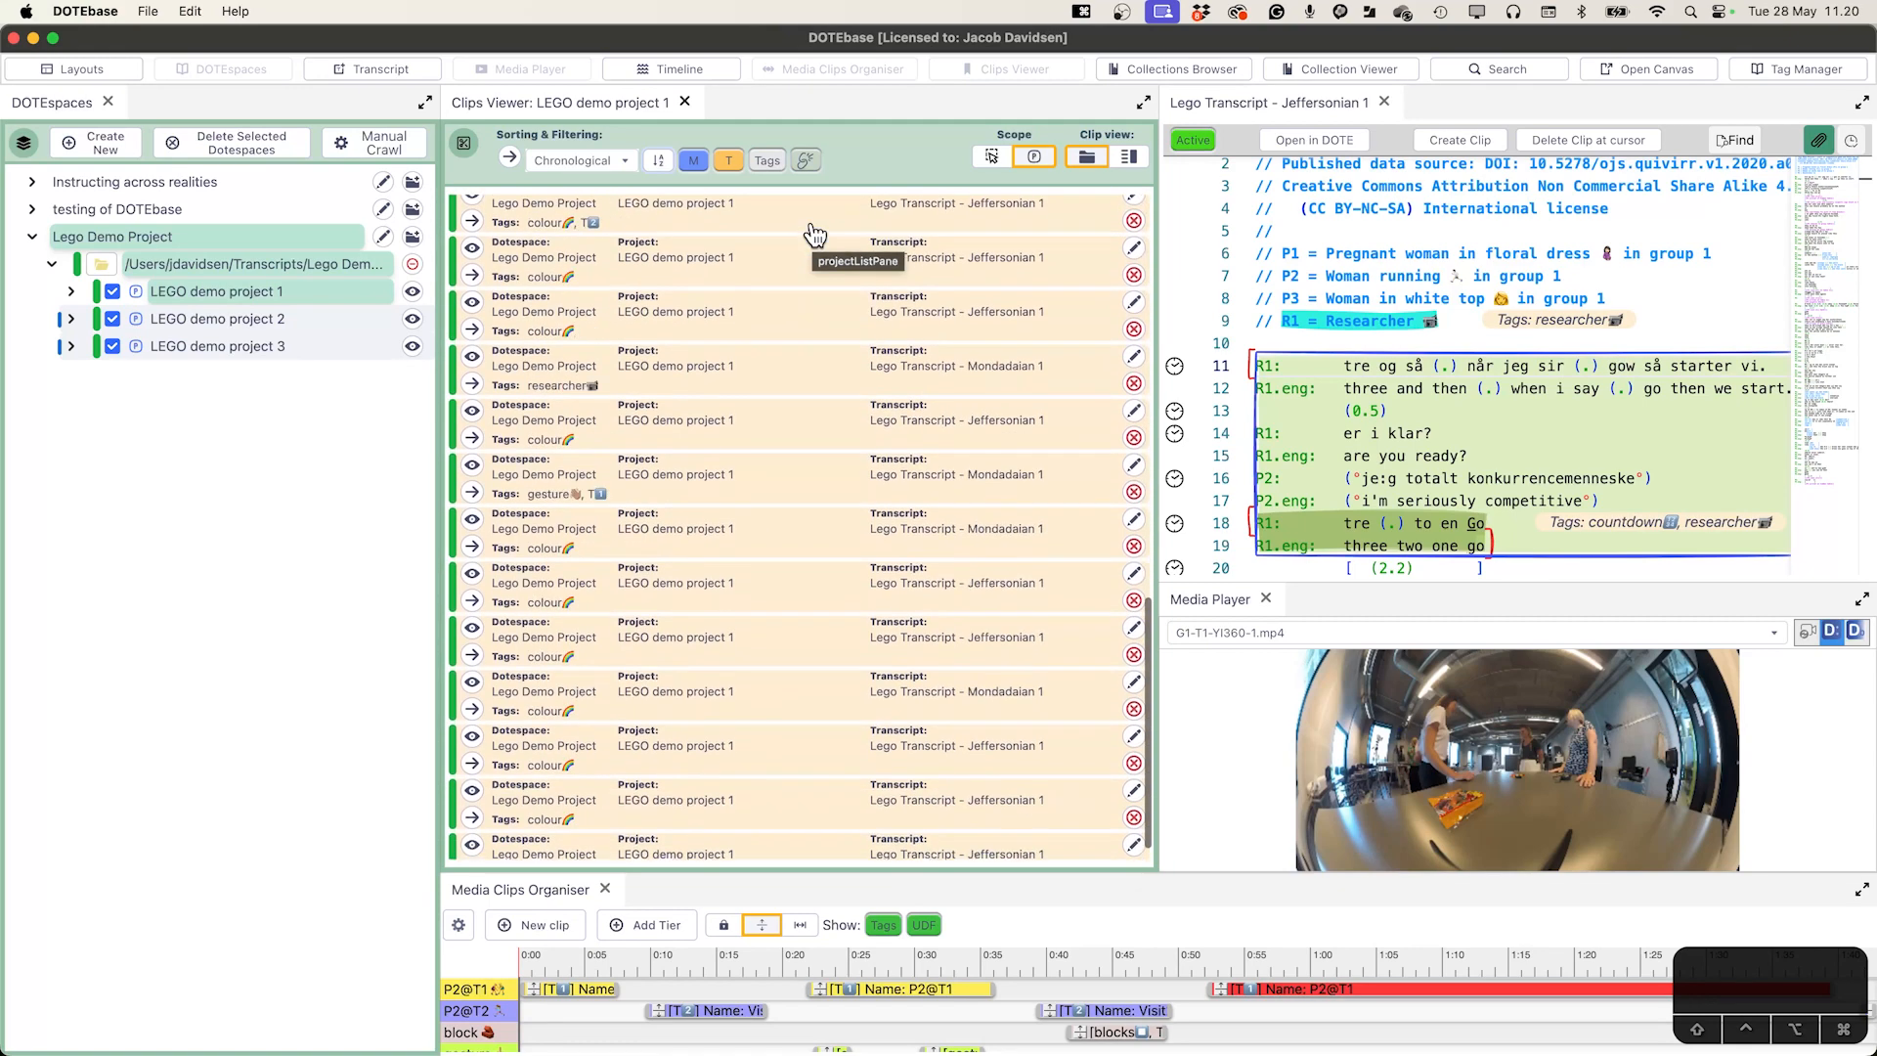
pyautogui.scroll(10, 817, 234)
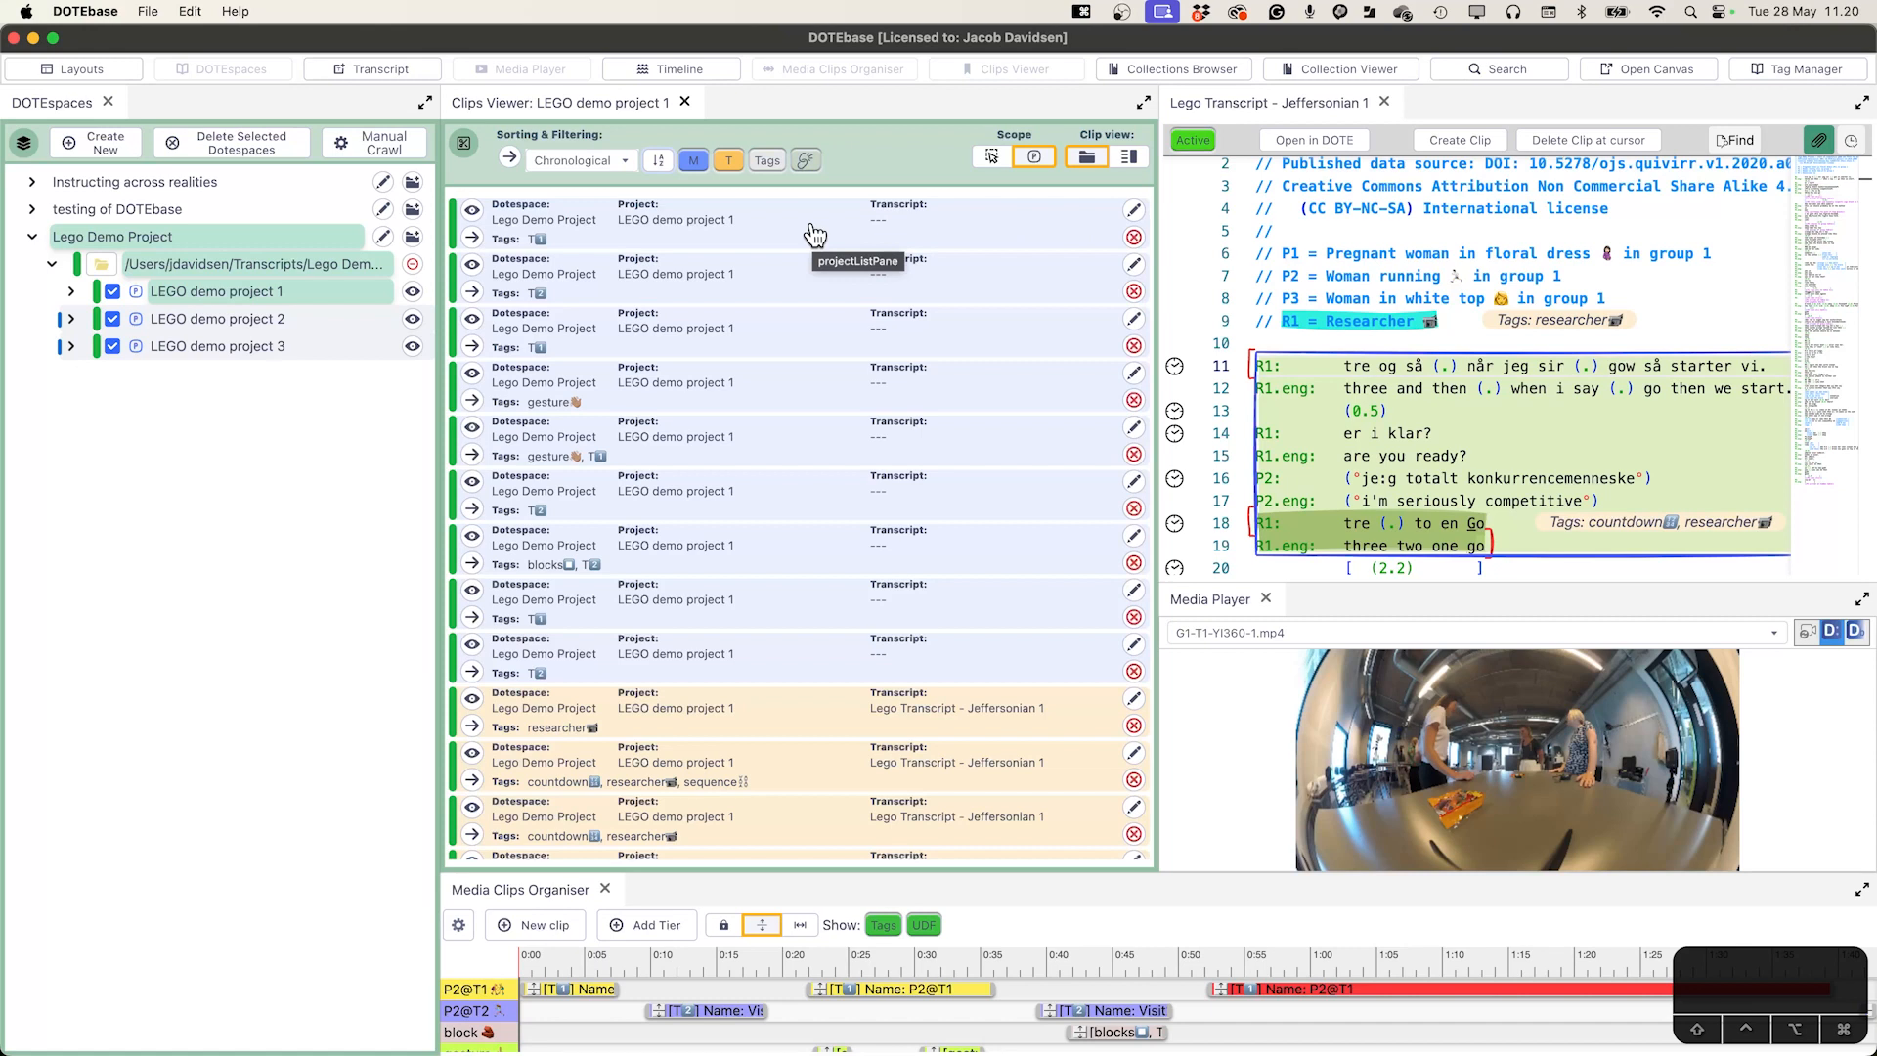